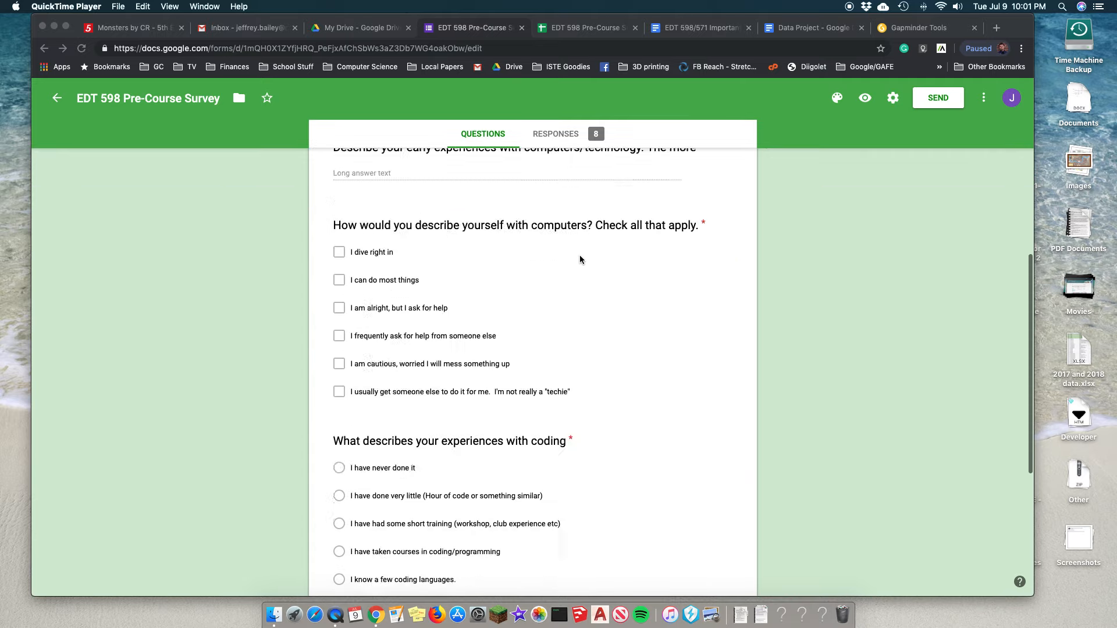
- Review the summary of all responses submitted to the pre-course survey form
{"action": "scroll", "coordinate": [580, 255], "scroll_direction": "up", "scroll_amount": 8}
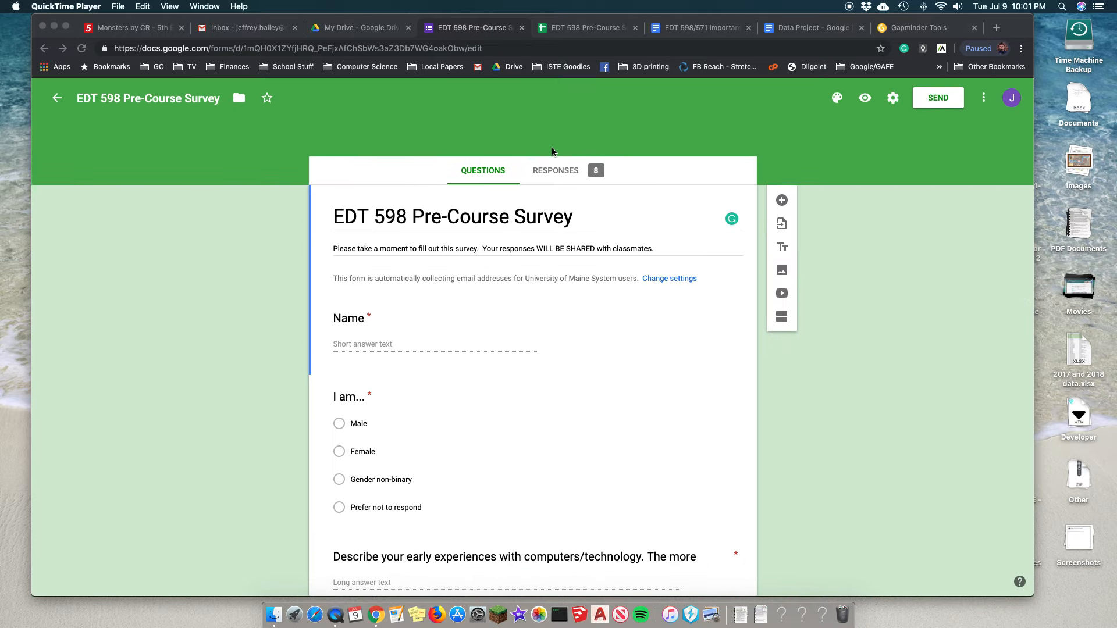
{"action": "left_click", "coordinate": [582, 176]}
{"action": "left_click", "coordinate": [561, 173]}
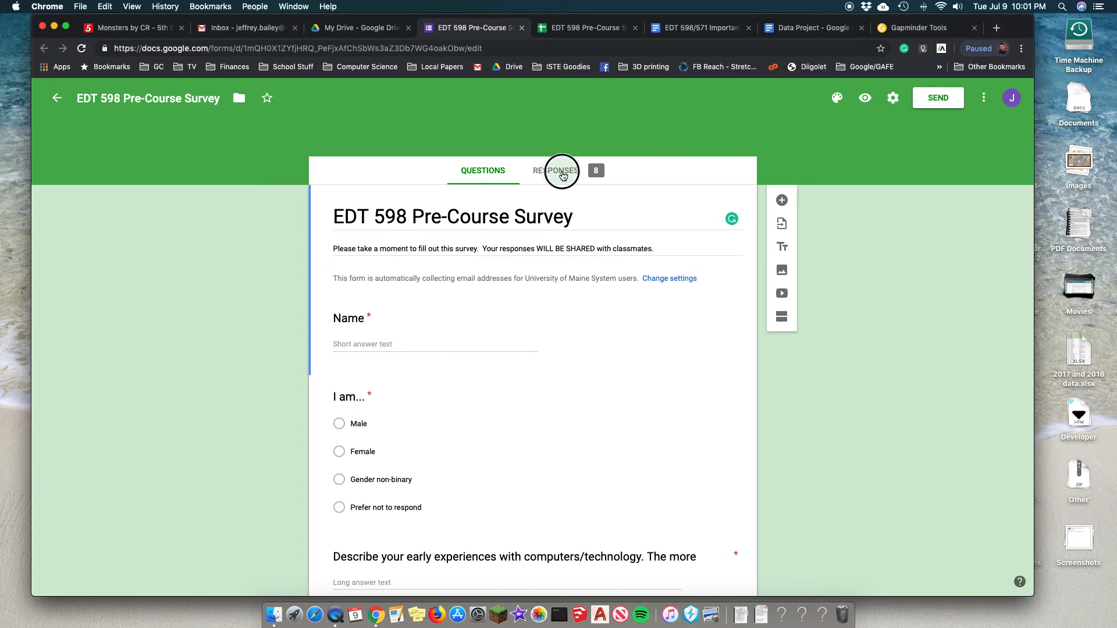
{"action": "scroll", "coordinate": [277, 306], "scroll_direction": "down", "scroll_amount": 10}
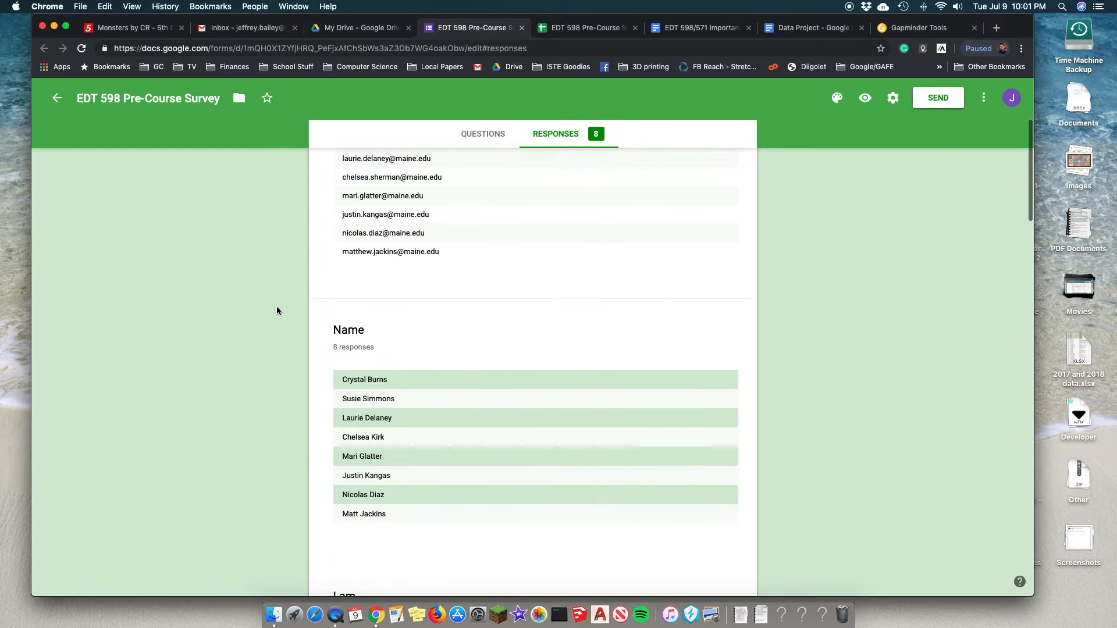
{"action": "scroll", "coordinate": [277, 306], "scroll_direction": "down", "scroll_amount": 4}
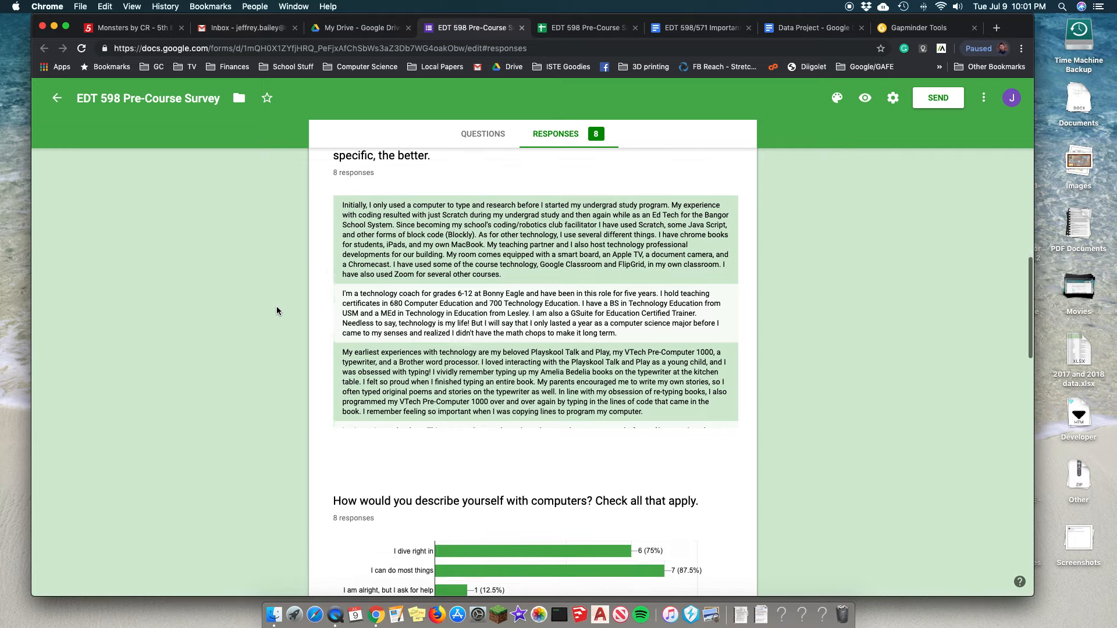
{"action": "scroll", "coordinate": [277, 306], "scroll_direction": "up", "scroll_amount": 7}
{"action": "scroll", "coordinate": [277, 308], "scroll_direction": "down", "scroll_amount": 15}
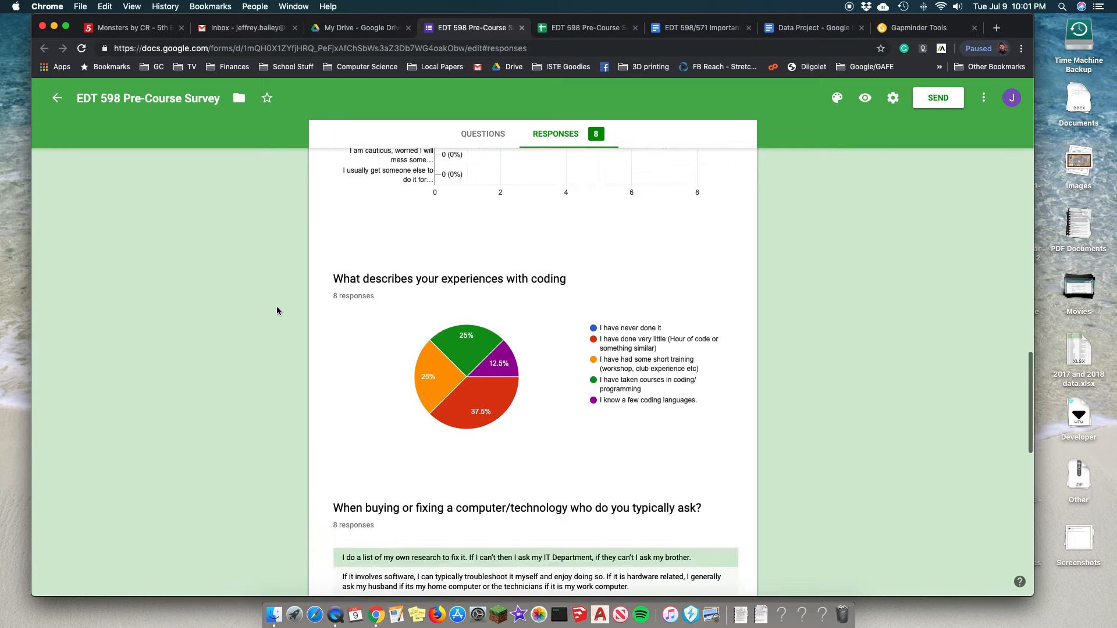
{"action": "scroll", "coordinate": [277, 309], "scroll_direction": "up", "scroll_amount": 5}
{"action": "scroll", "coordinate": [277, 306], "scroll_direction": "up", "scroll_amount": 20}
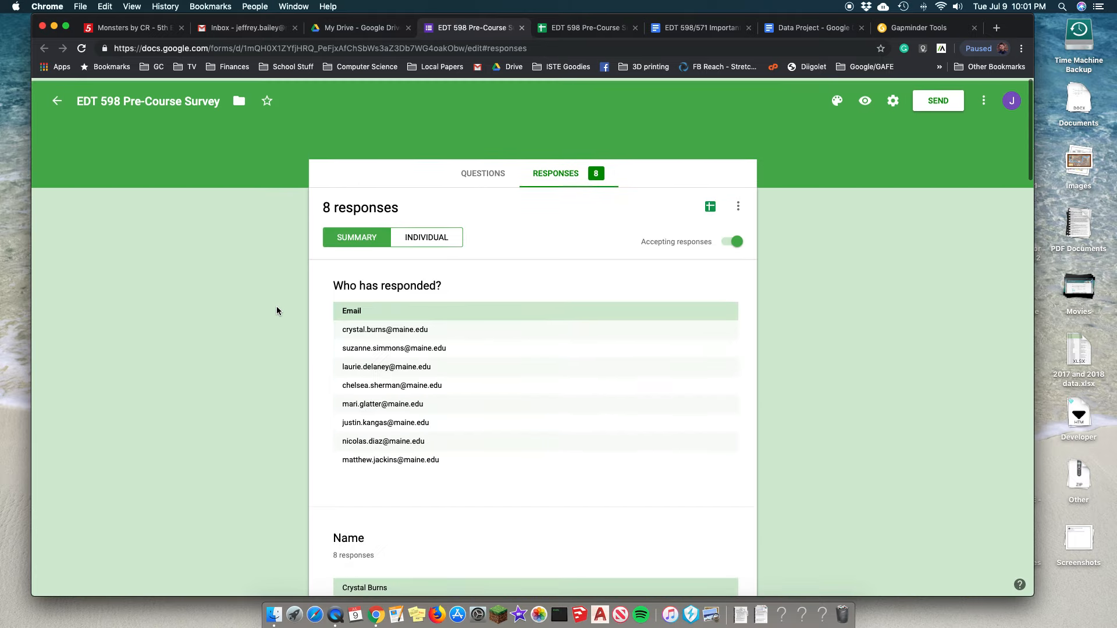
- Open the spreadsheet linked to the survey's responses and look across its columns
{"action": "left_click", "coordinate": [711, 205]}
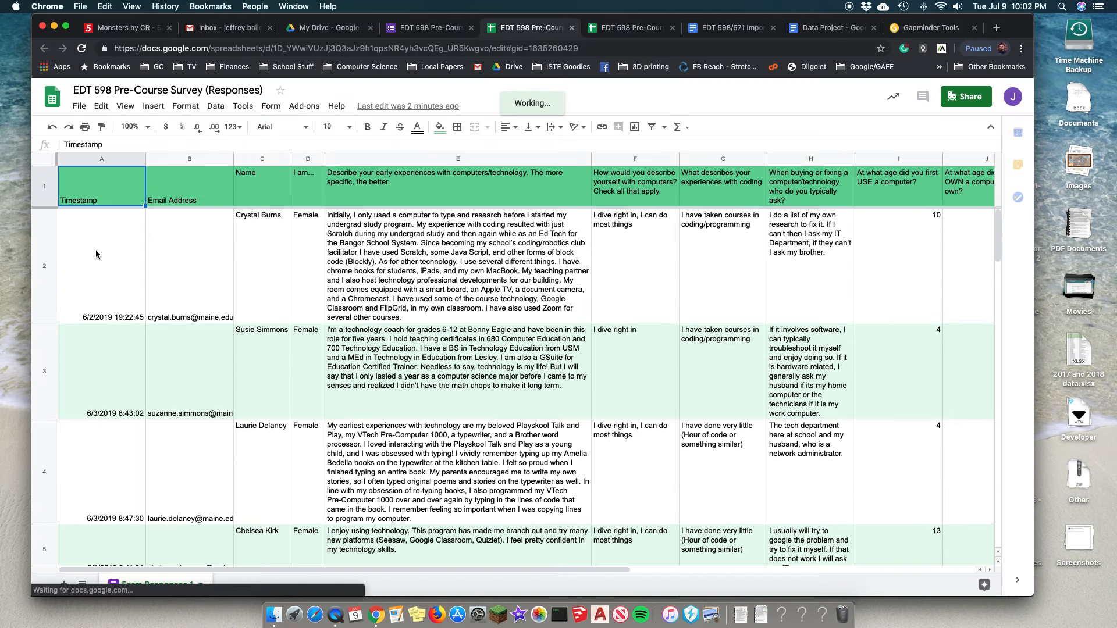
{"action": "scroll", "coordinate": [96, 255], "scroll_direction": "right", "scroll_amount": 3}
{"action": "scroll", "coordinate": [95, 250], "scroll_direction": "left", "scroll_amount": 3}
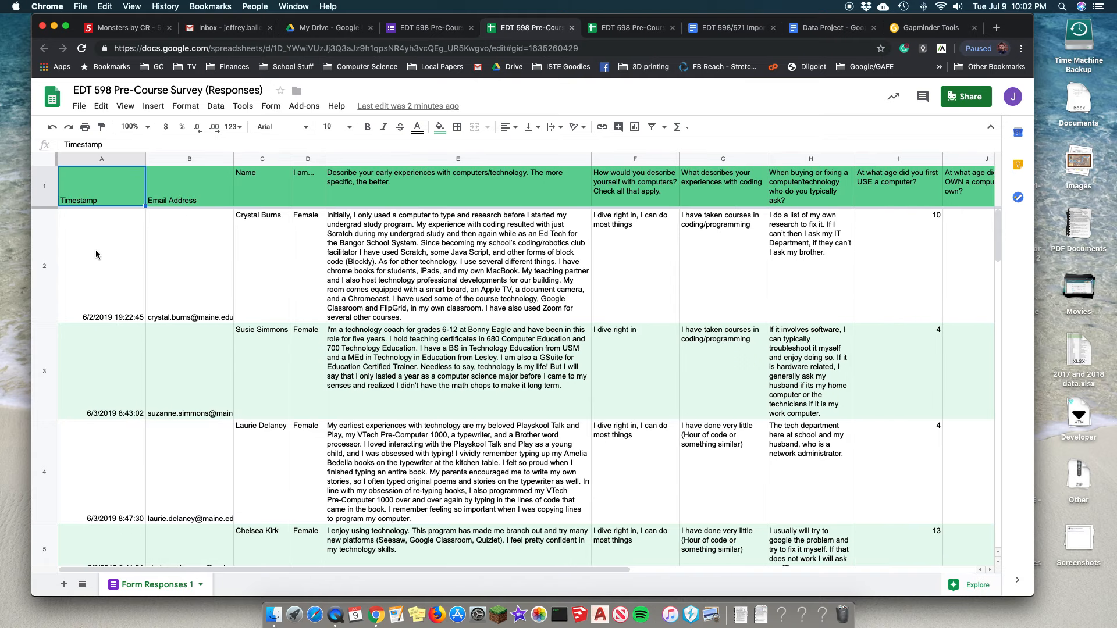
{"action": "scroll", "coordinate": [95, 251], "scroll_direction": "right", "scroll_amount": 5}
{"action": "scroll", "coordinate": [95, 251], "scroll_direction": "left", "scroll_amount": 5}
- Hide the Timestamp, Email Address and Name columns in the response sheet
{"action": "left_click", "coordinate": [104, 158]}
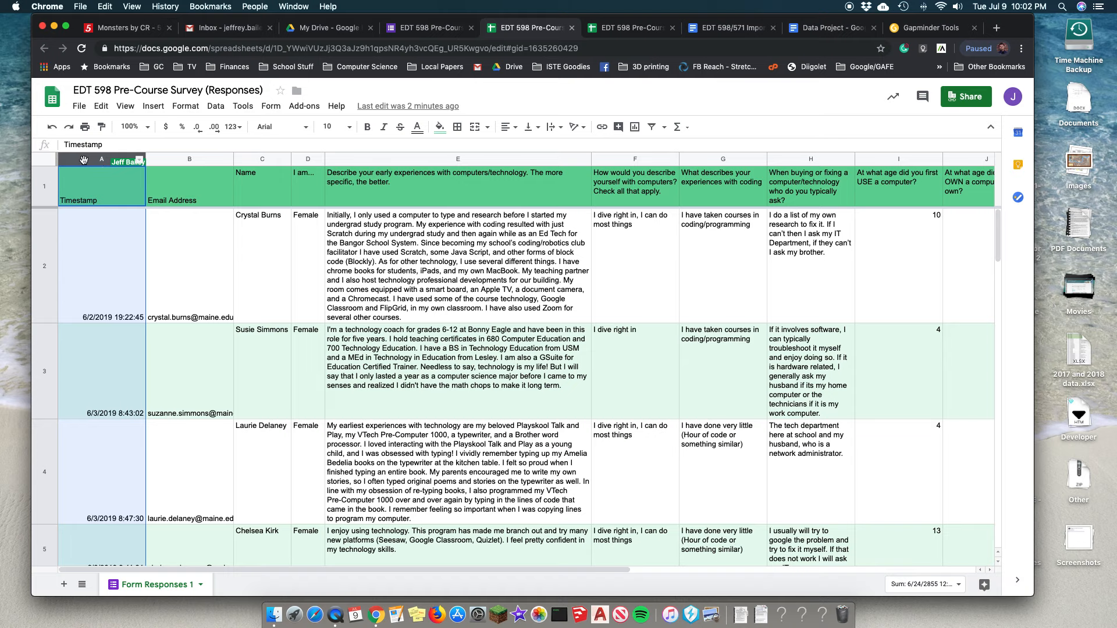
{"action": "left_click", "coordinate": [140, 163]}
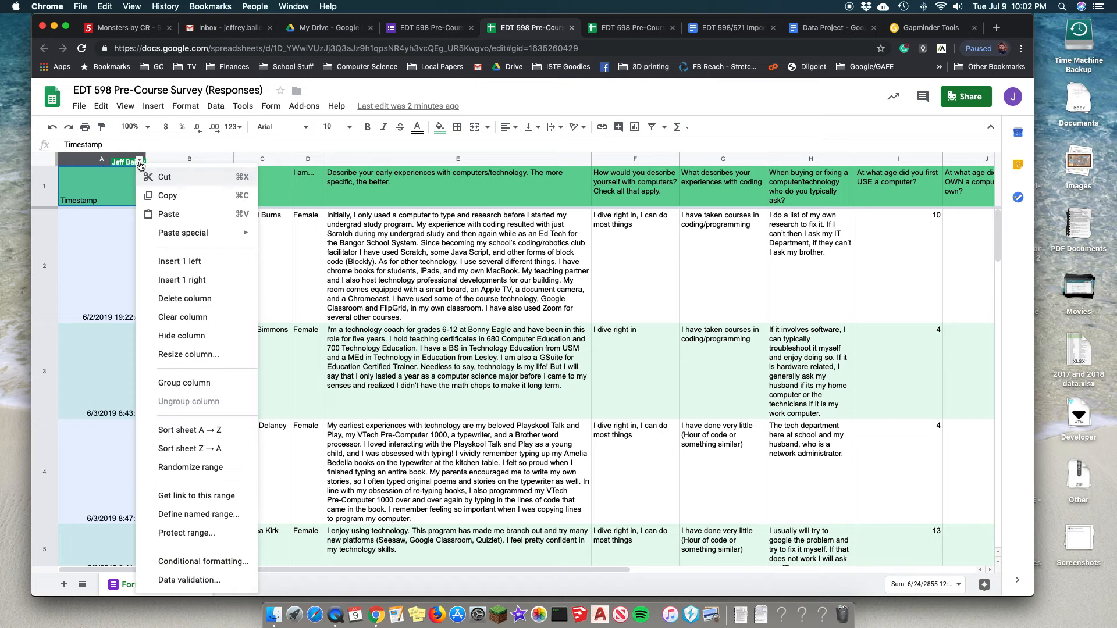
{"action": "left_click", "coordinate": [208, 340]}
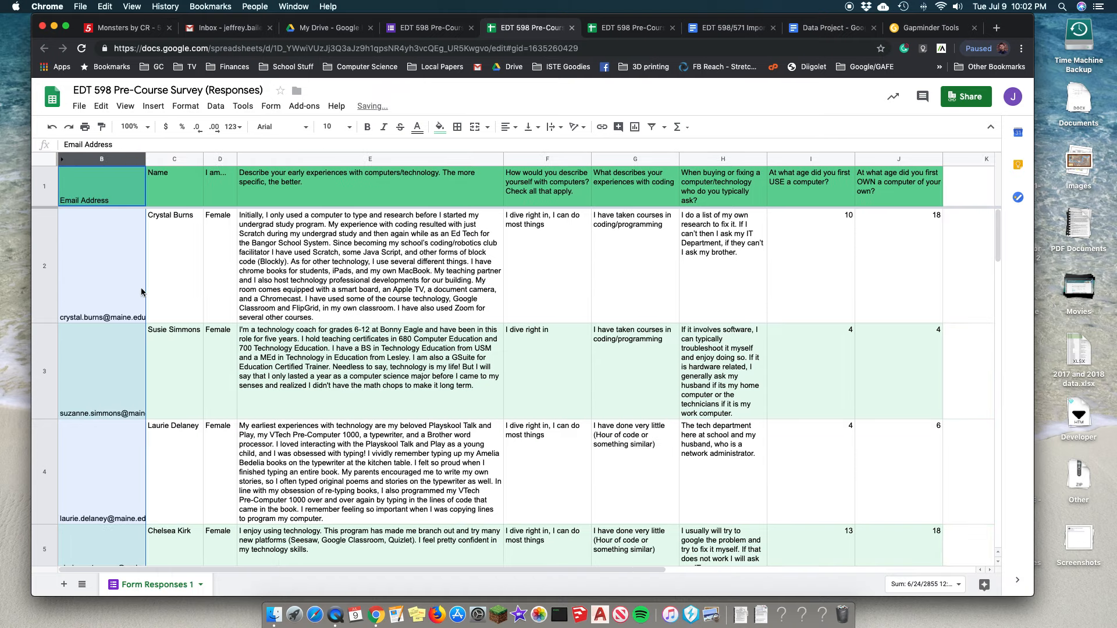
{"action": "left_click", "coordinate": [140, 160]}
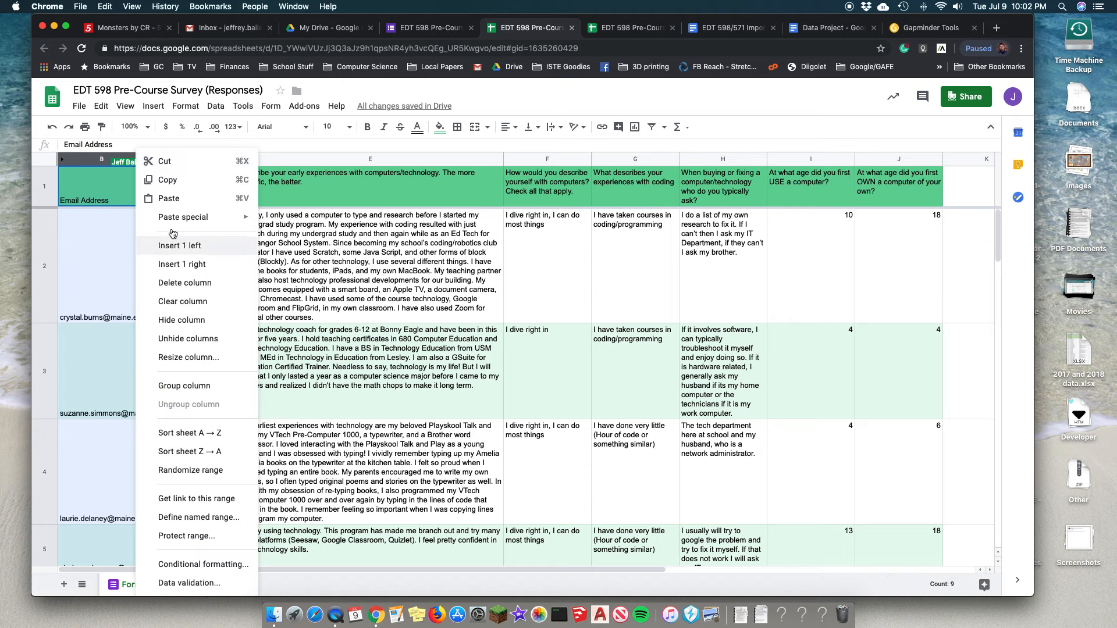
{"action": "left_click", "coordinate": [191, 320]}
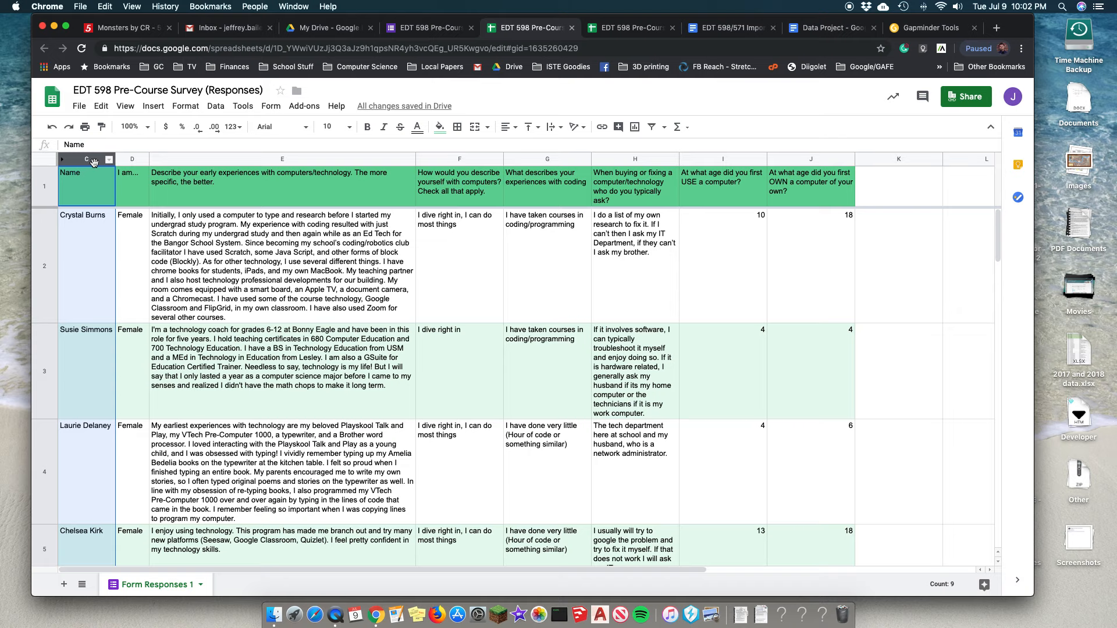
{"action": "left_click", "coordinate": [109, 160]}
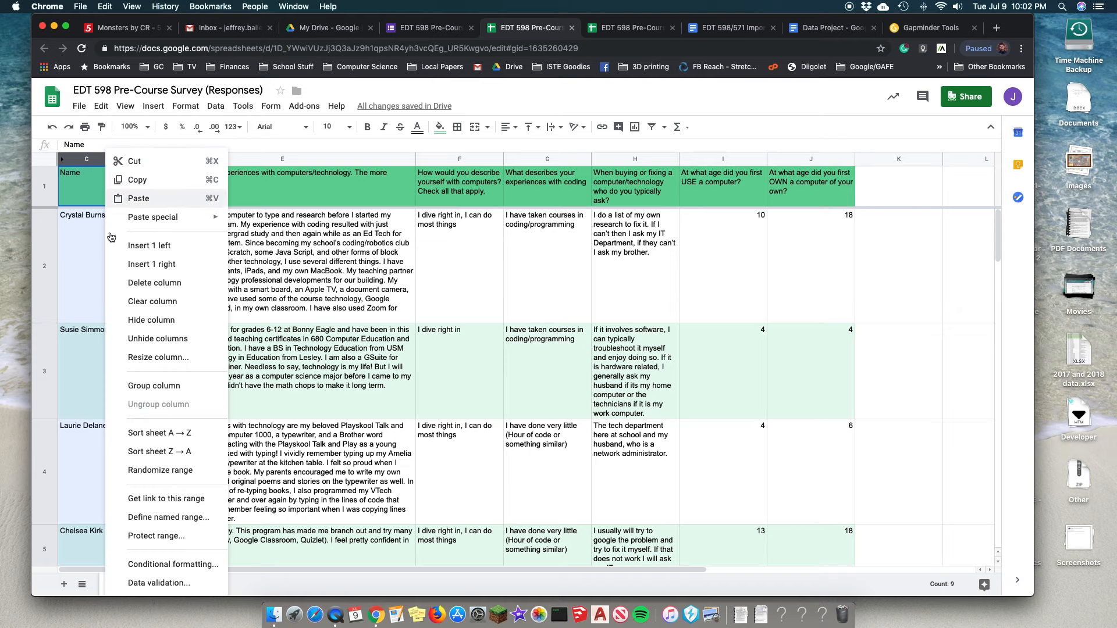
{"action": "left_click", "coordinate": [152, 321]}
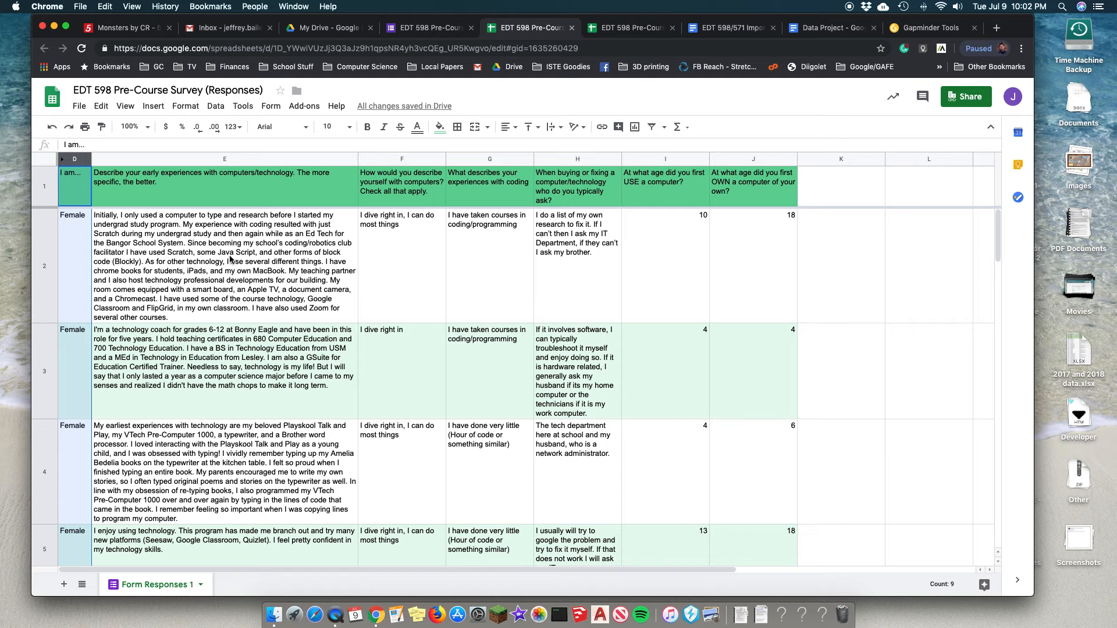
- Hide the column with the long answers about early experiences with computers/technology
{"action": "scroll", "coordinate": [226, 264], "scroll_direction": "down", "scroll_amount": 15}
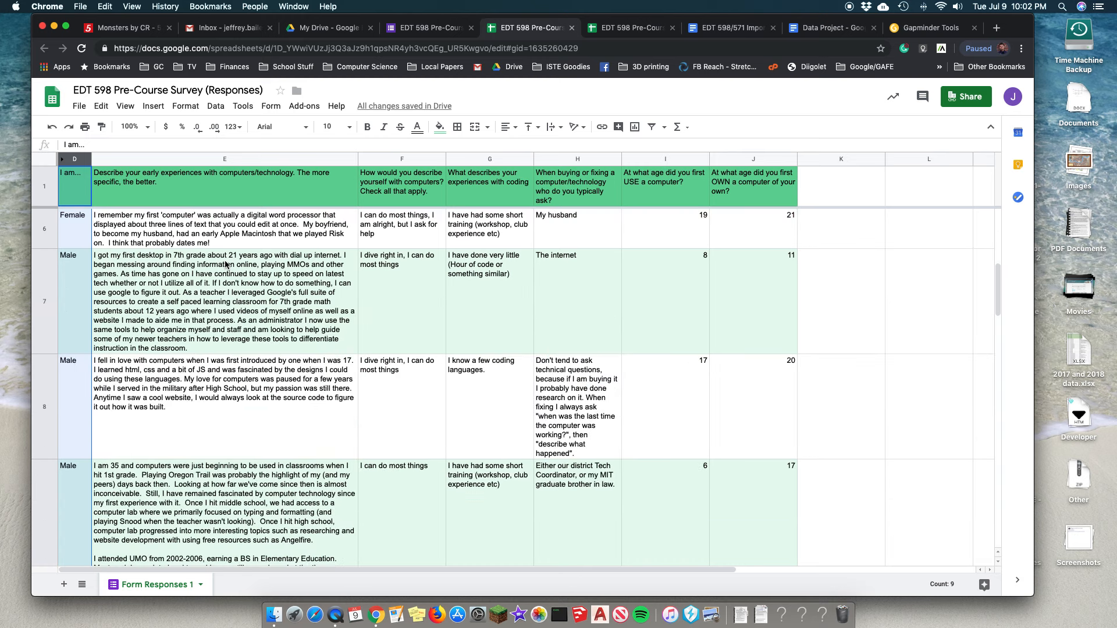
{"action": "scroll", "coordinate": [225, 264], "scroll_direction": "up", "scroll_amount": 15}
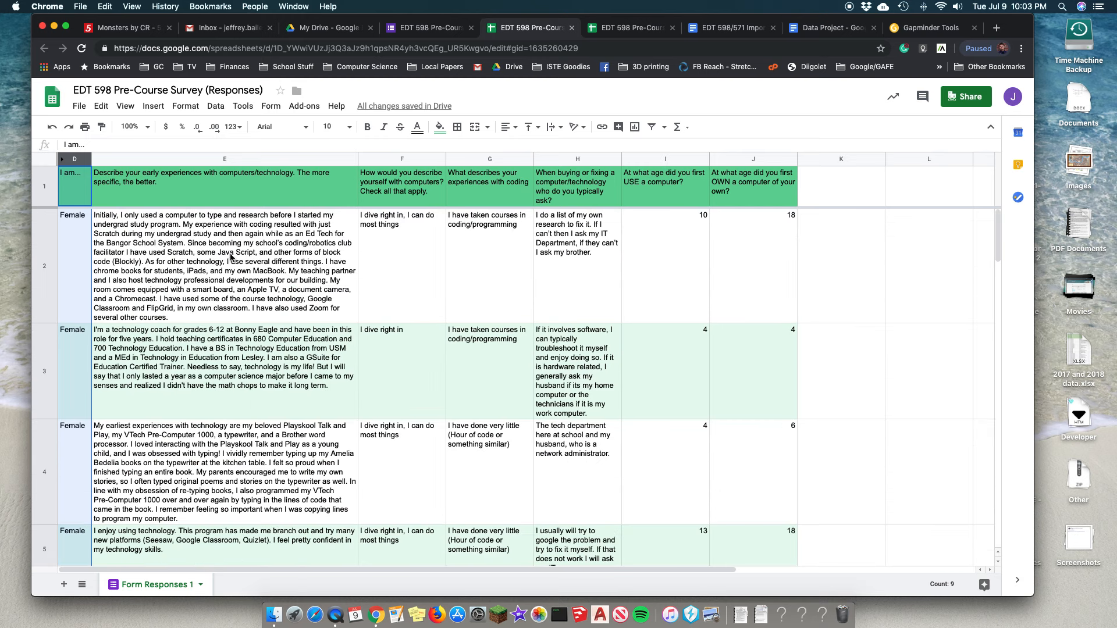
{"action": "left_click", "coordinate": [267, 161]}
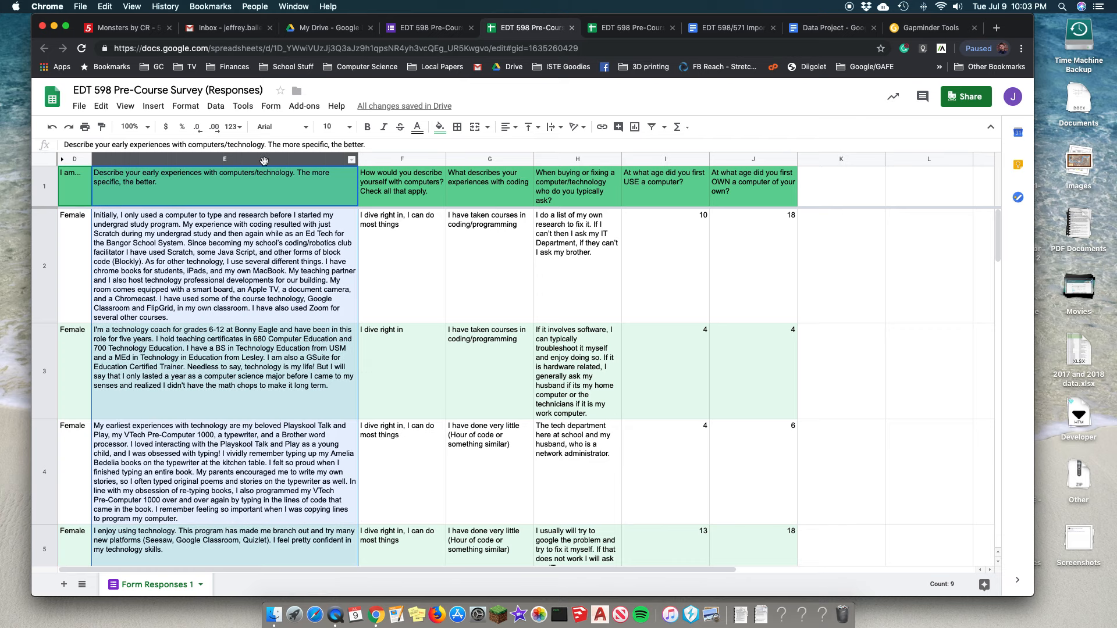
{"action": "left_click", "coordinate": [350, 160]}
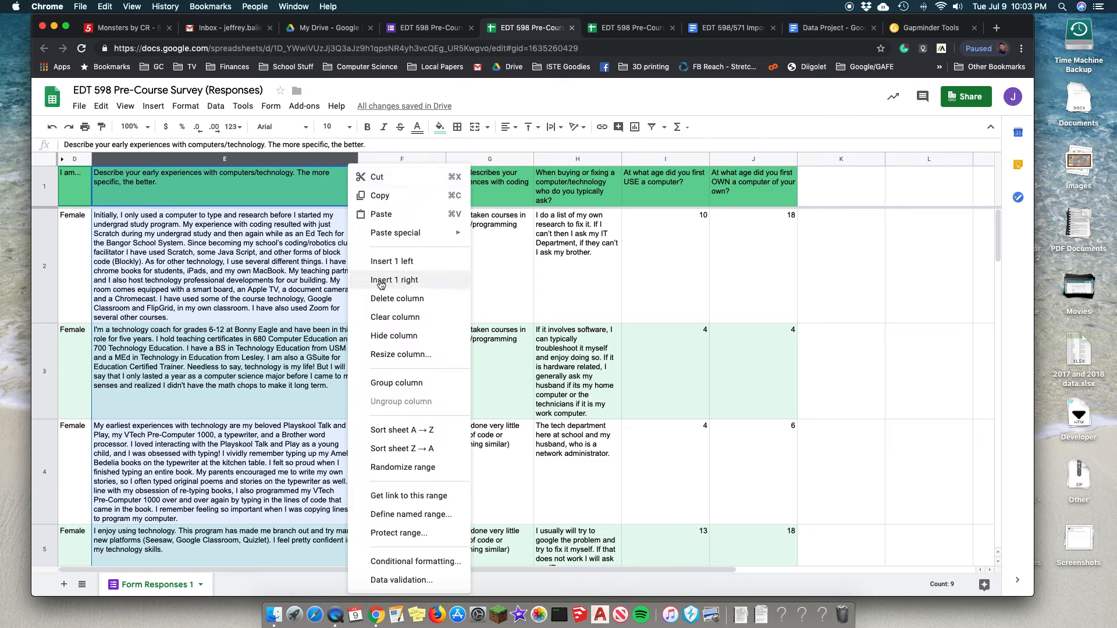
{"action": "left_click", "coordinate": [396, 337]}
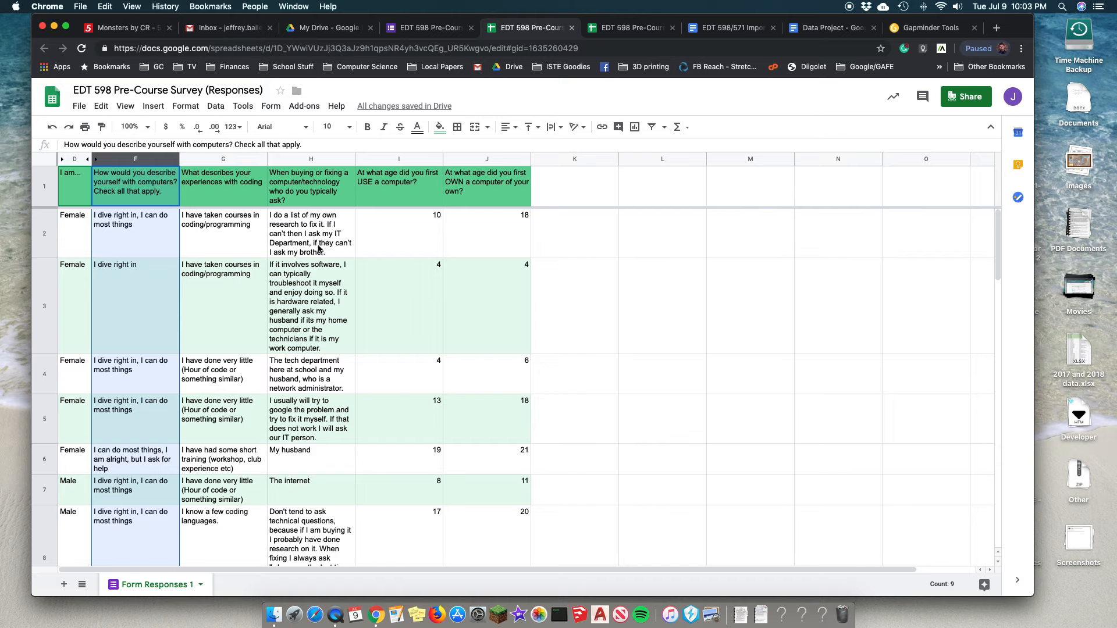
- Examine the remaining columns for patterns between gender, computer self-description, coding experience and ages of first use and ownership
{"action": "scroll", "coordinate": [308, 267], "scroll_direction": "down", "scroll_amount": 2}
{"action": "scroll", "coordinate": [309, 267], "scroll_direction": "up", "scroll_amount": 2}
{"action": "scroll", "coordinate": [78, 317], "scroll_direction": "down", "scroll_amount": 4}
{"action": "scroll", "coordinate": [77, 320], "scroll_direction": "up", "scroll_amount": 4}
{"action": "scroll", "coordinate": [77, 231], "scroll_direction": "down", "scroll_amount": 3}
{"action": "scroll", "coordinate": [78, 231], "scroll_direction": "up", "scroll_amount": 3}
{"action": "scroll", "coordinate": [78, 231], "scroll_direction": "down", "scroll_amount": 3}
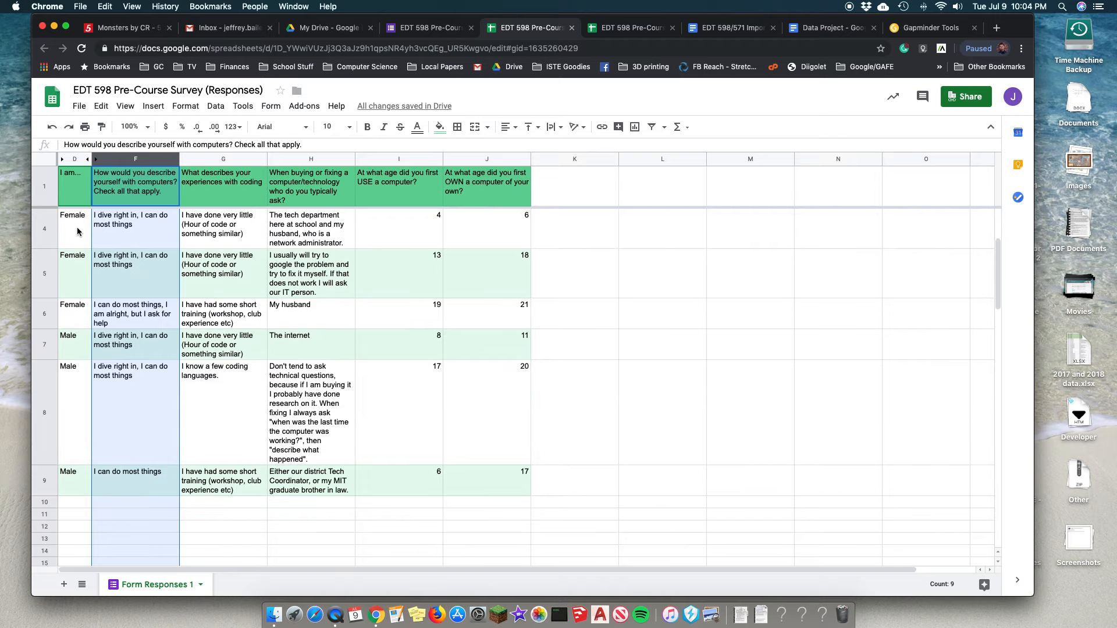
{"action": "scroll", "coordinate": [73, 349], "scroll_direction": "up", "scroll_amount": 3}
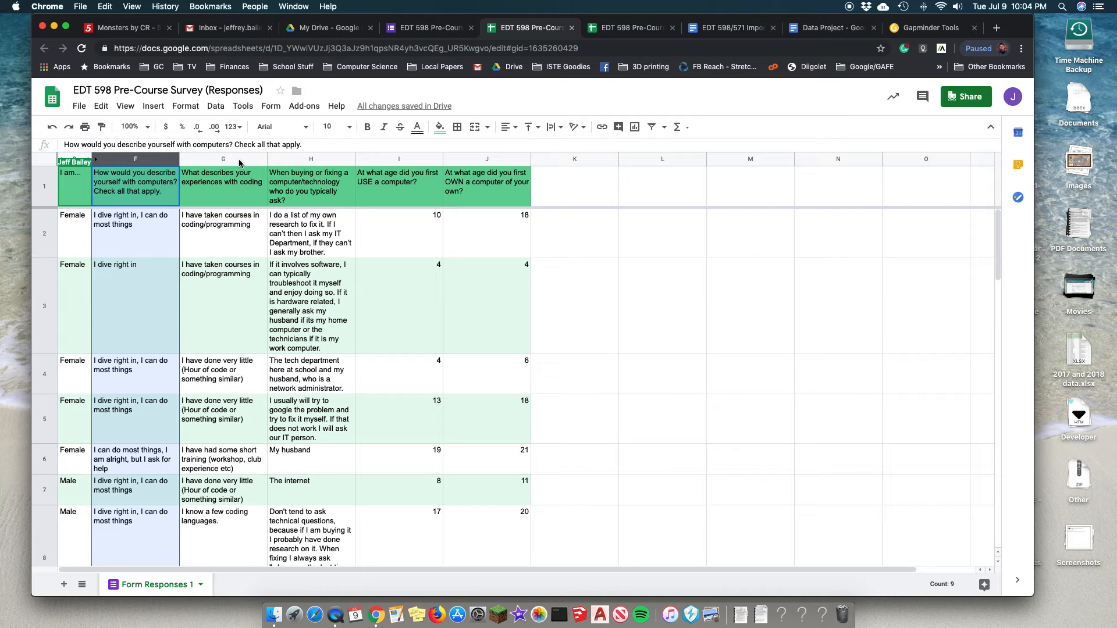
- Sort the sheet A → Z by the "At what age did you first USE a computer?" column and look through the reordered rows
{"action": "left_click", "coordinate": [411, 160]}
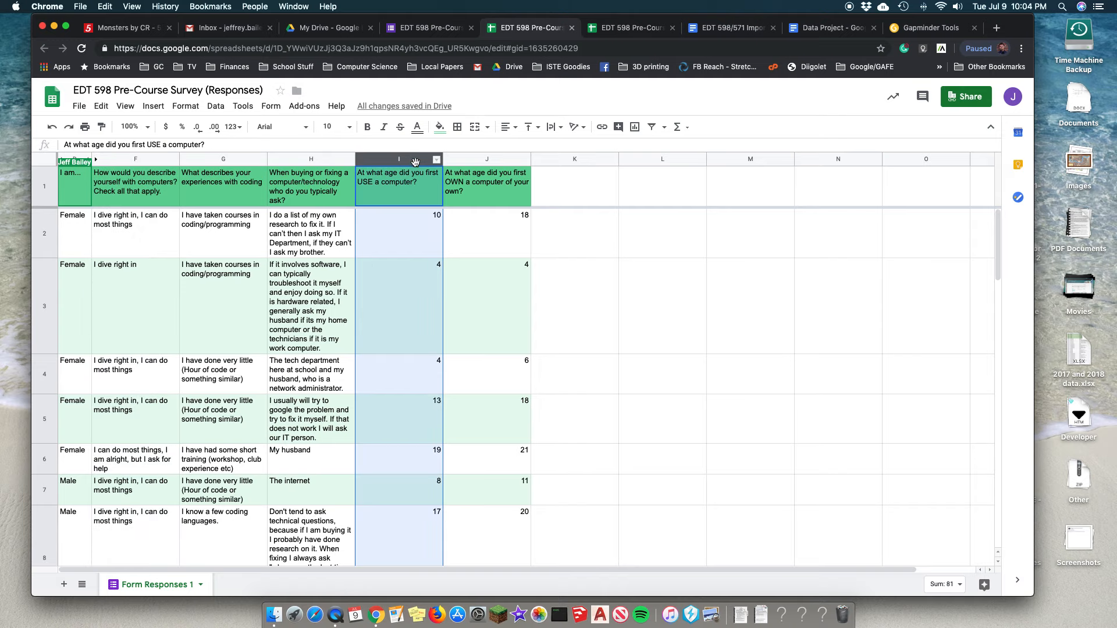
{"action": "left_click", "coordinate": [437, 159]}
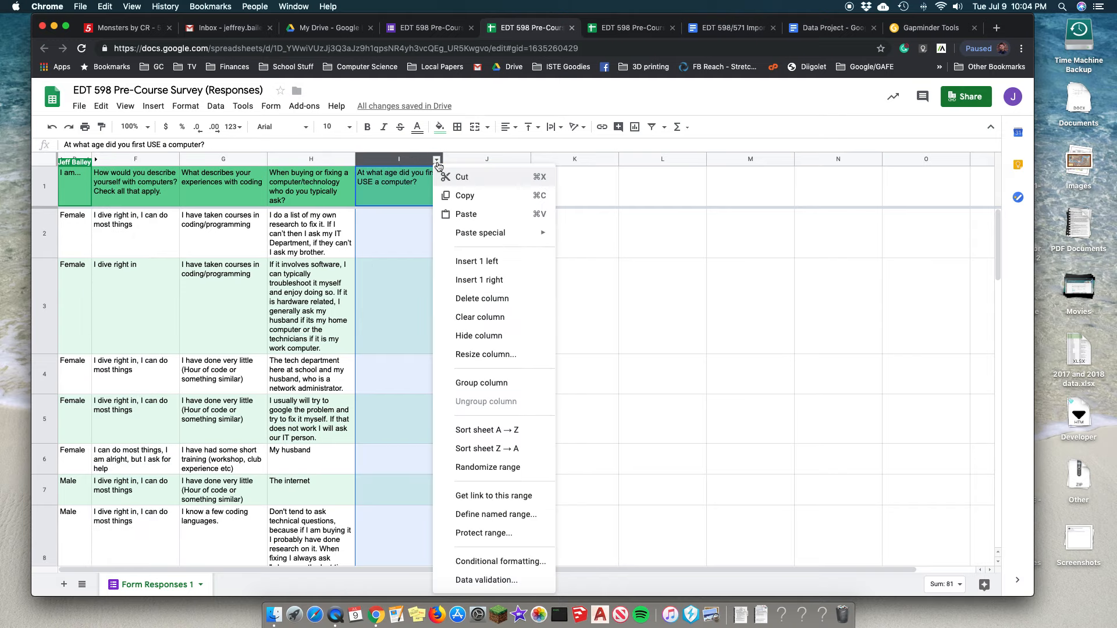
{"action": "left_click", "coordinate": [529, 430]}
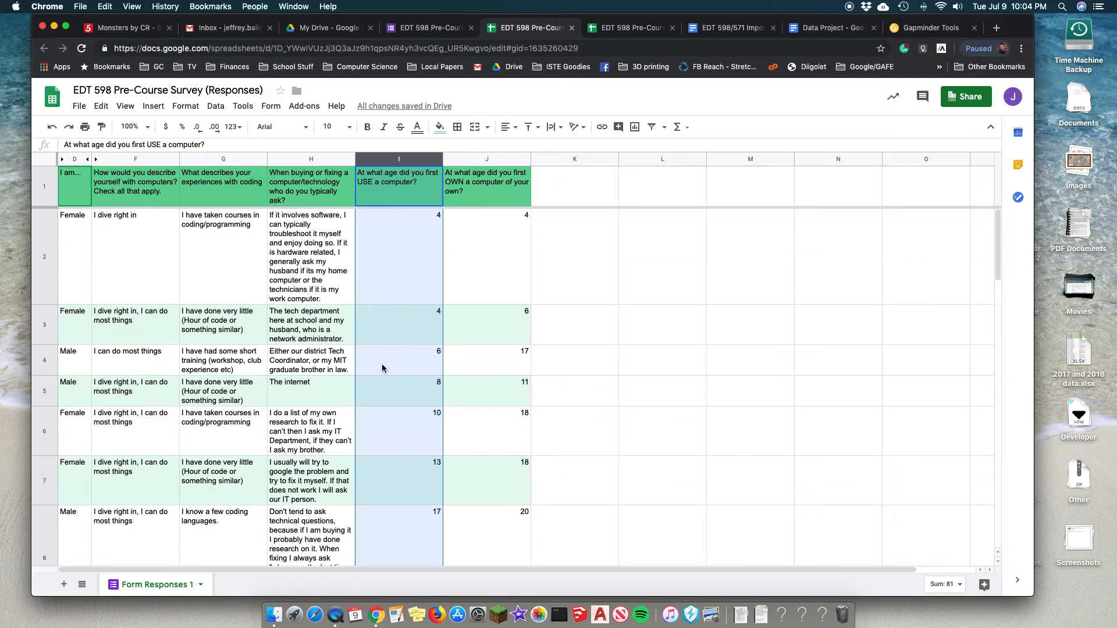
{"action": "scroll", "coordinate": [390, 450], "scroll_direction": "down", "scroll_amount": 2}
{"action": "scroll", "coordinate": [389, 451], "scroll_direction": "up", "scroll_amount": 2}
- Create a new filter view covering the survey responses, starting from the empty header cell K1
{"action": "left_click", "coordinate": [594, 192]}
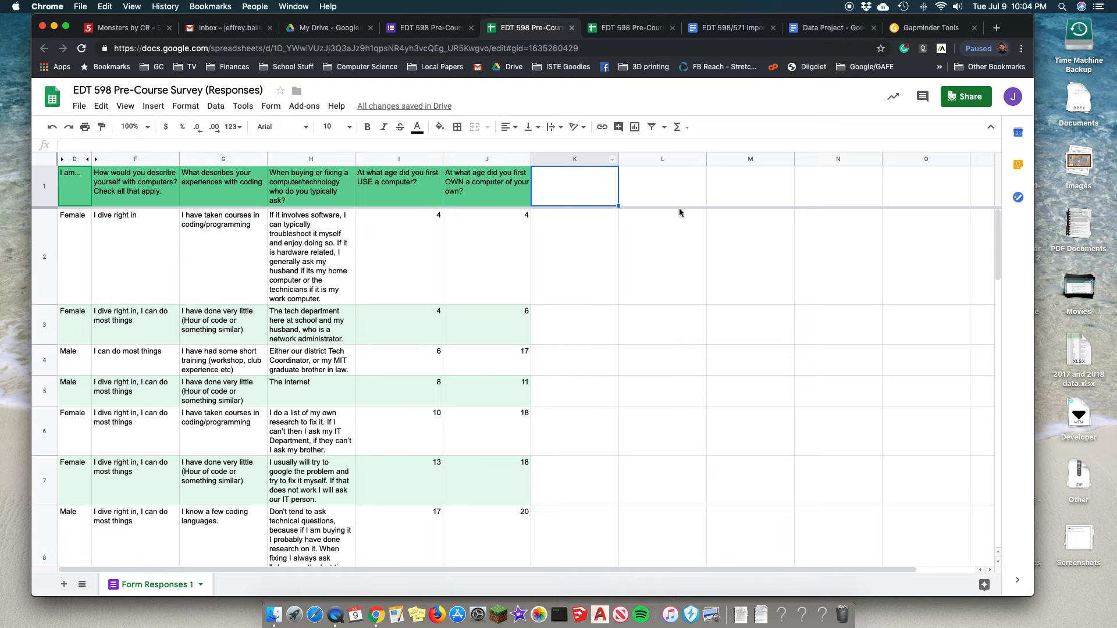
{"action": "left_click", "coordinate": [664, 128]}
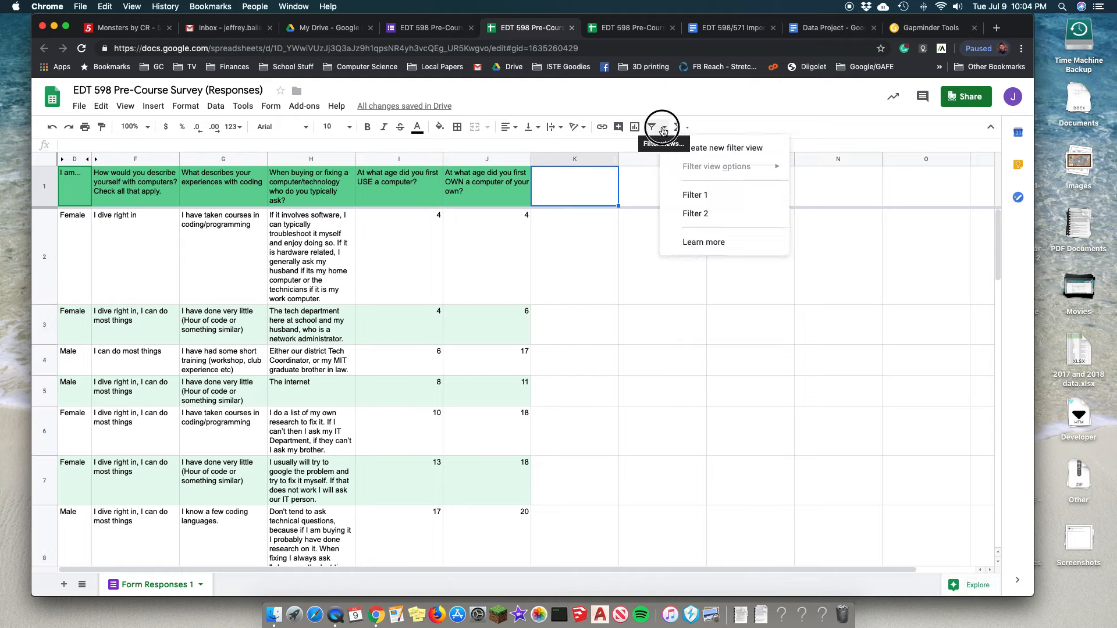
{"action": "left_click", "coordinate": [729, 150]}
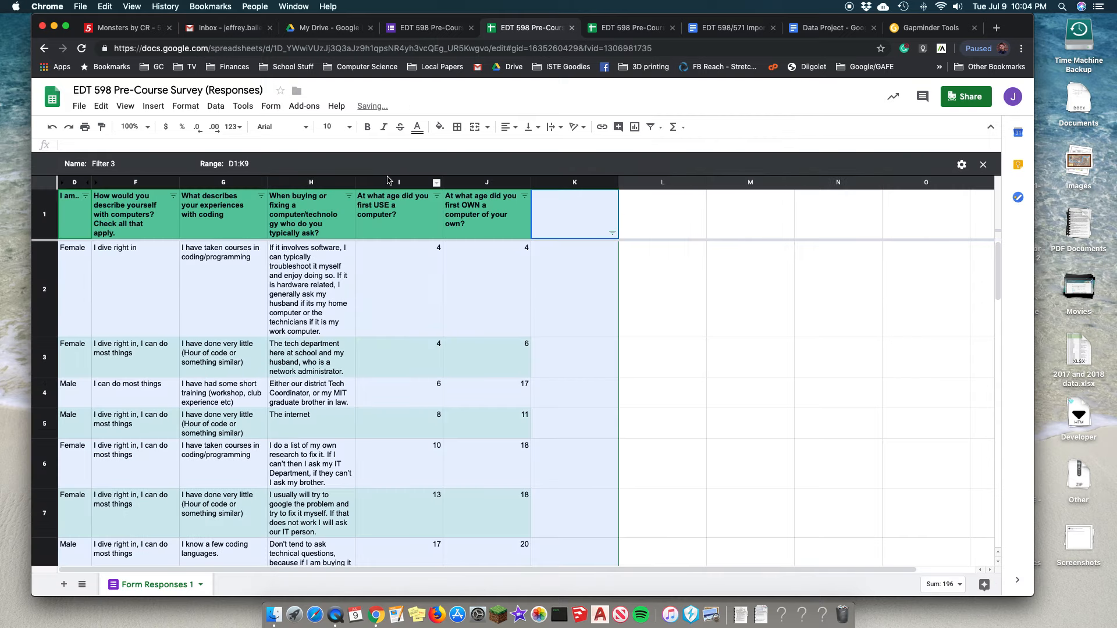
{"action": "left_click", "coordinate": [665, 226]}
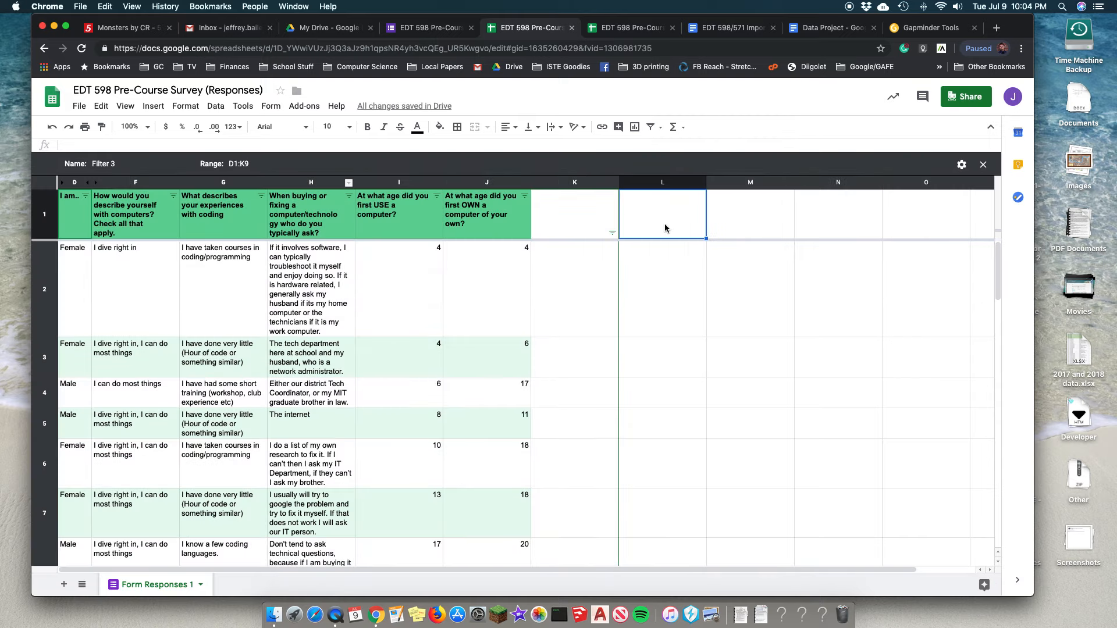
- Clear the (Blanks) value in column K's filter and apply it
{"action": "left_click", "coordinate": [607, 228]}
{"action": "left_click", "coordinate": [612, 233]}
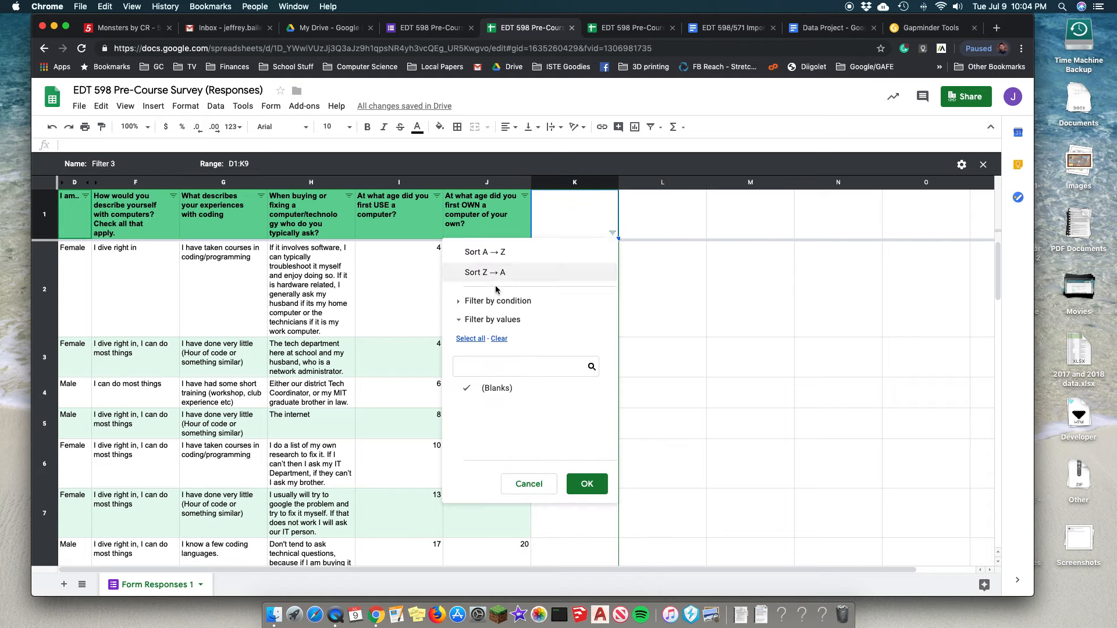
{"action": "left_click", "coordinate": [499, 339]}
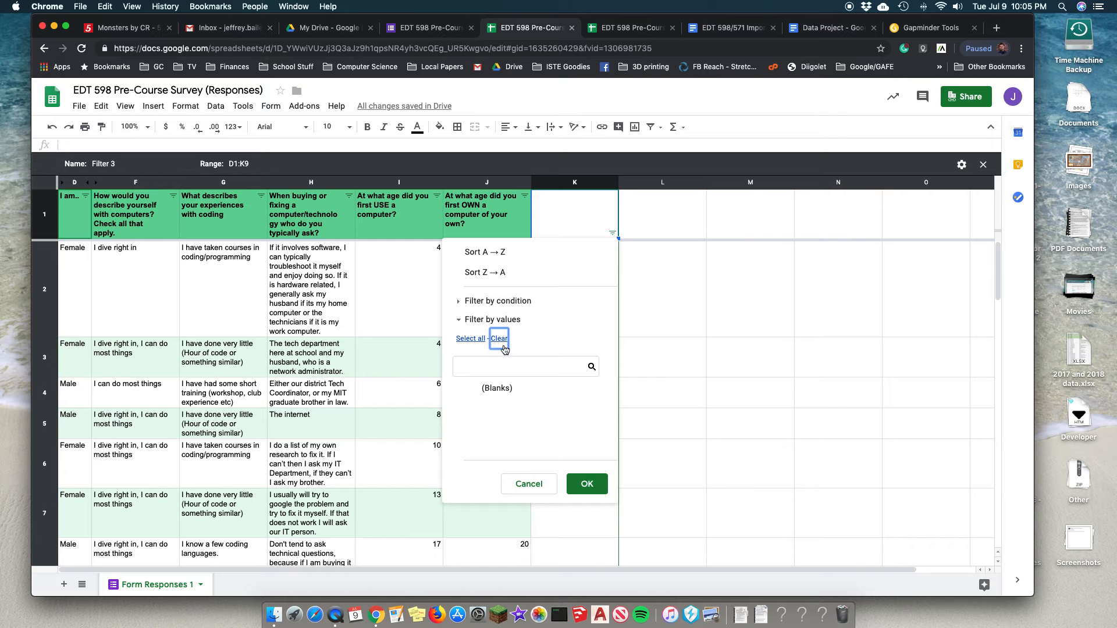
{"action": "left_click", "coordinate": [585, 487]}
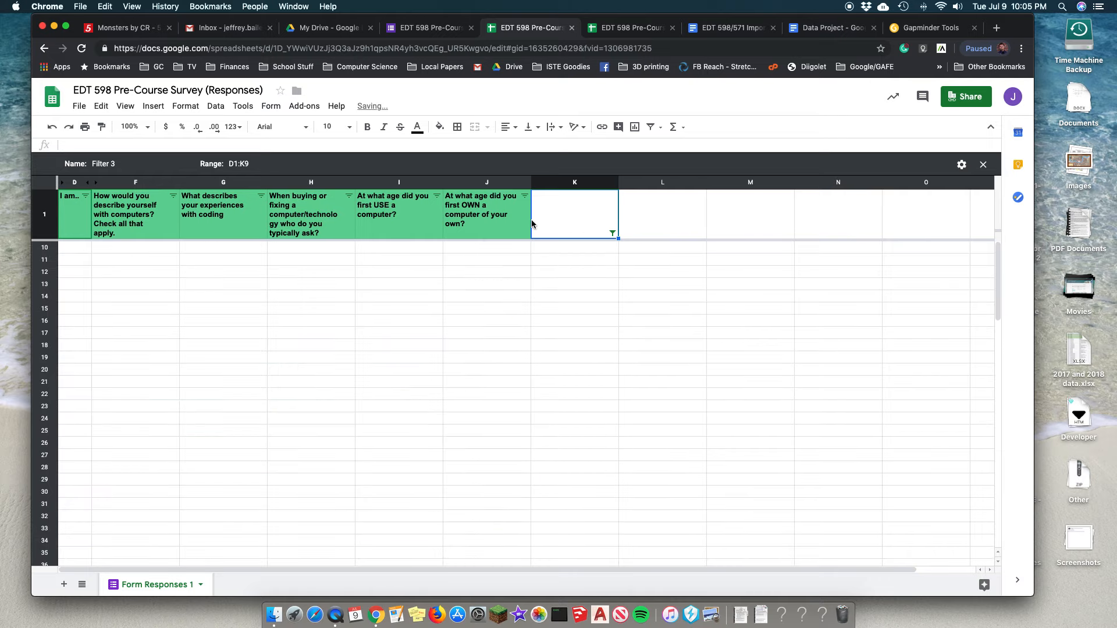
- Select all values again in column K's filter and apply it
{"action": "left_click", "coordinate": [612, 232]}
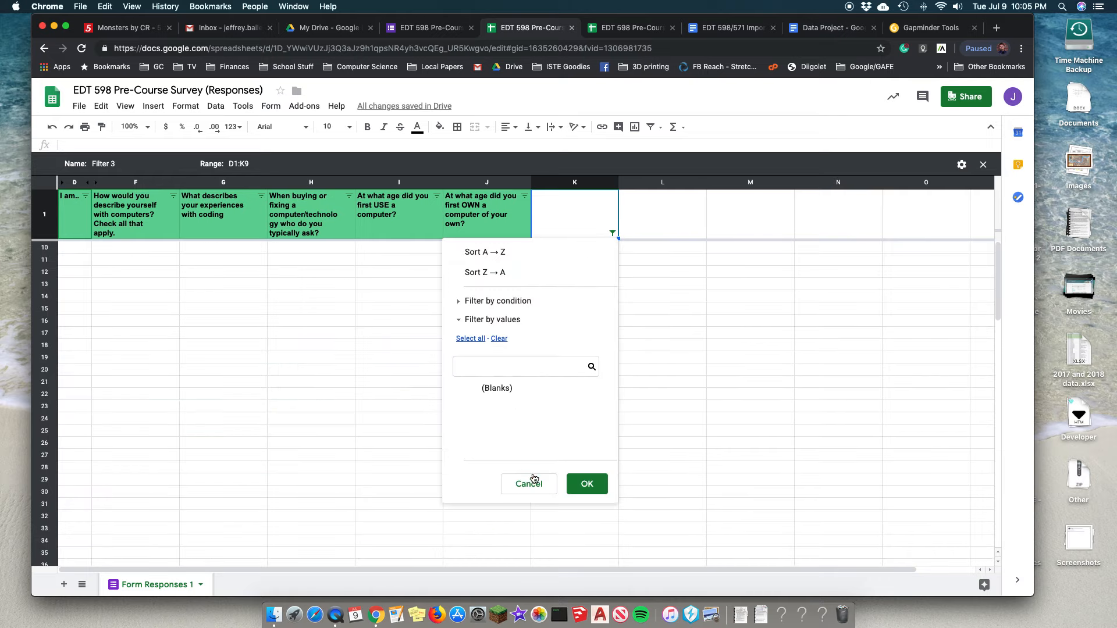
{"action": "left_click", "coordinate": [474, 341]}
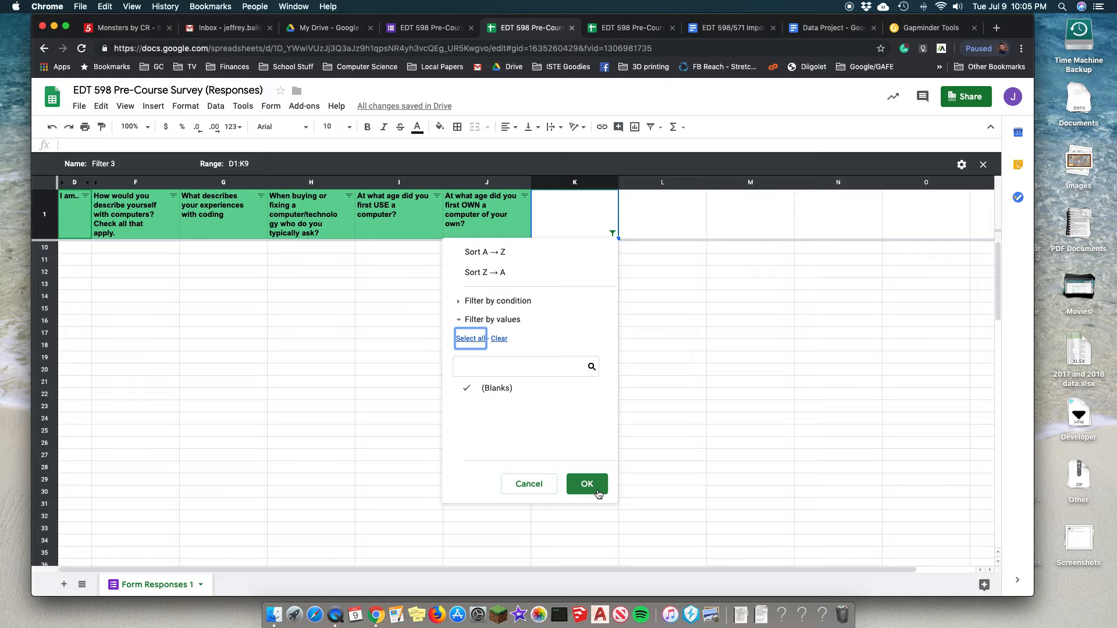
{"action": "left_click", "coordinate": [573, 481]}
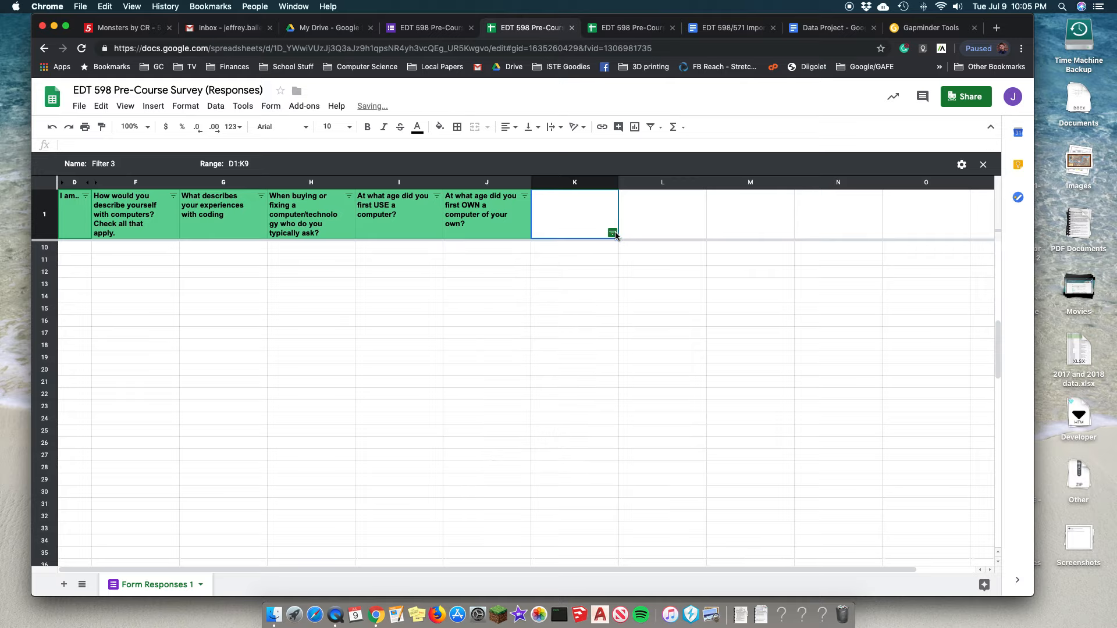
- Close the current filter view and widen the "I am..." column
{"action": "left_click", "coordinate": [983, 164]}
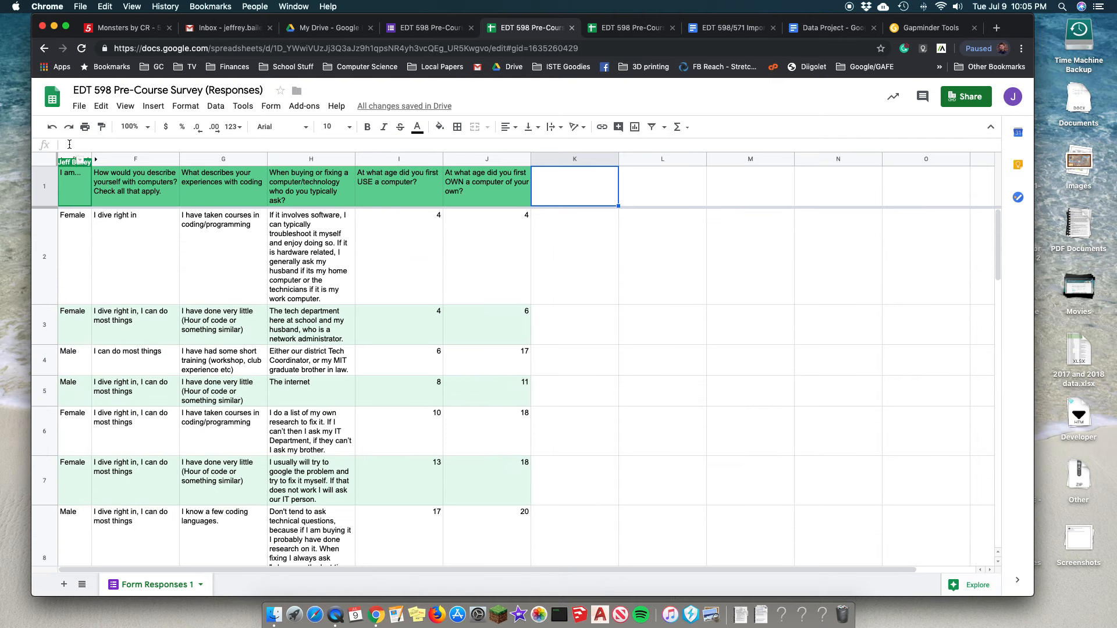
{"action": "left_click_drag", "start_coordinate": [91, 159], "coordinate": [129, 158]}
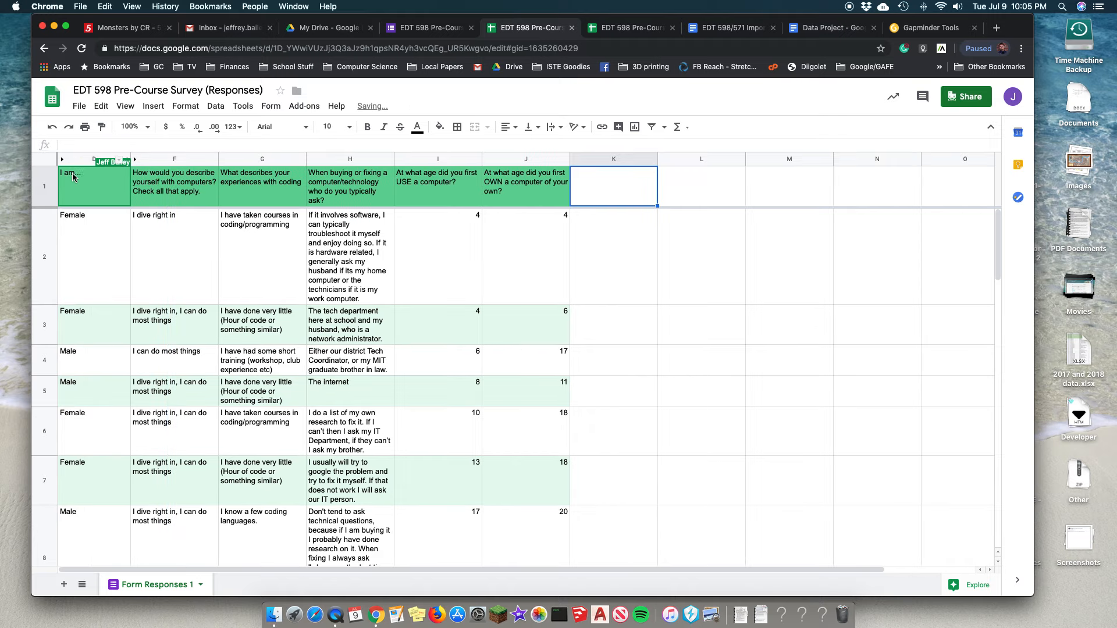
- Create a new filter view for the "I am..." column, column D
{"action": "left_click", "coordinate": [85, 162]}
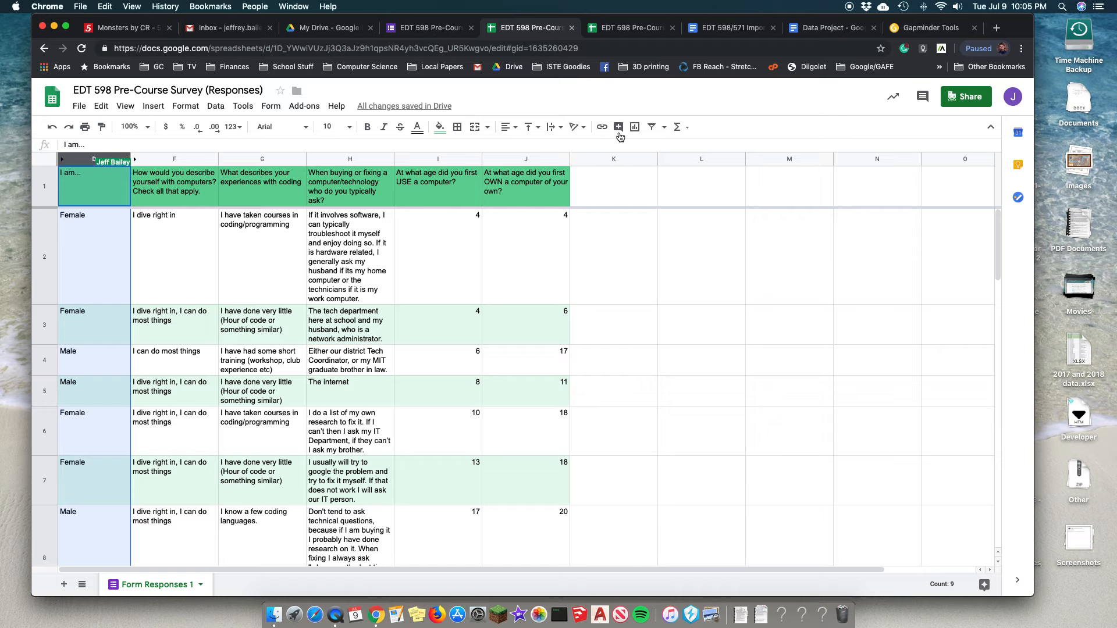
{"action": "left_click", "coordinate": [119, 161]}
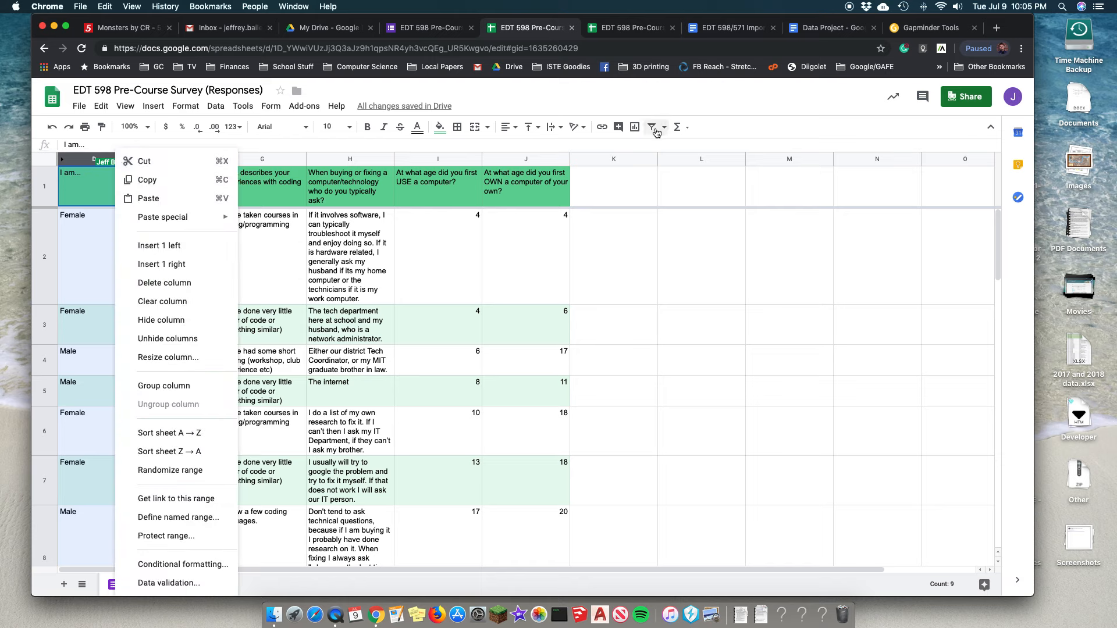
{"action": "left_click", "coordinate": [81, 162]}
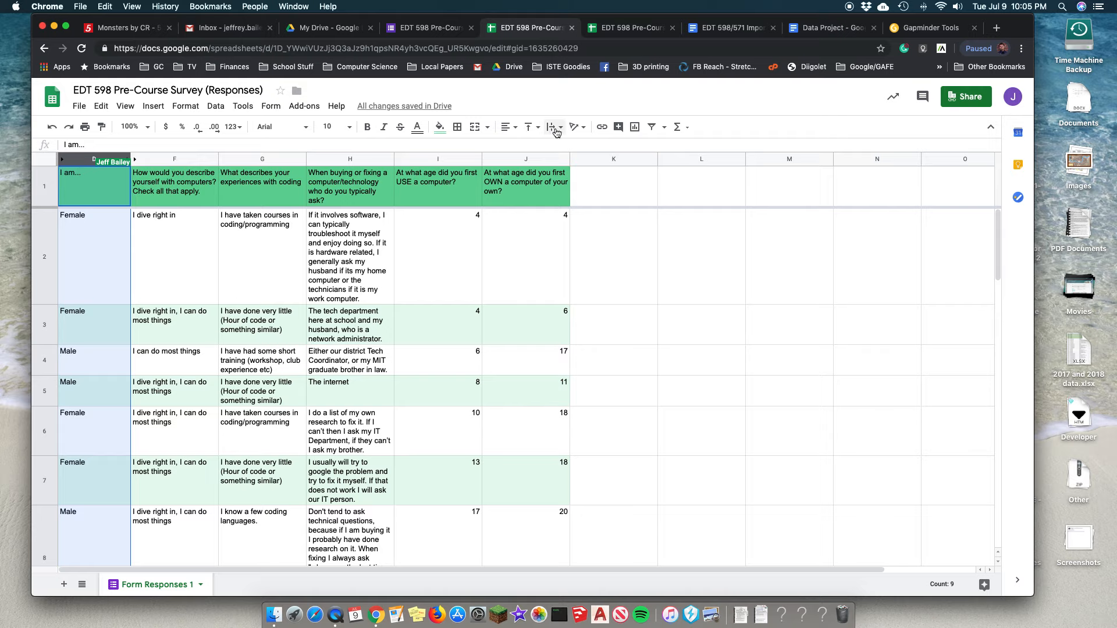
{"action": "left_click", "coordinate": [662, 130]}
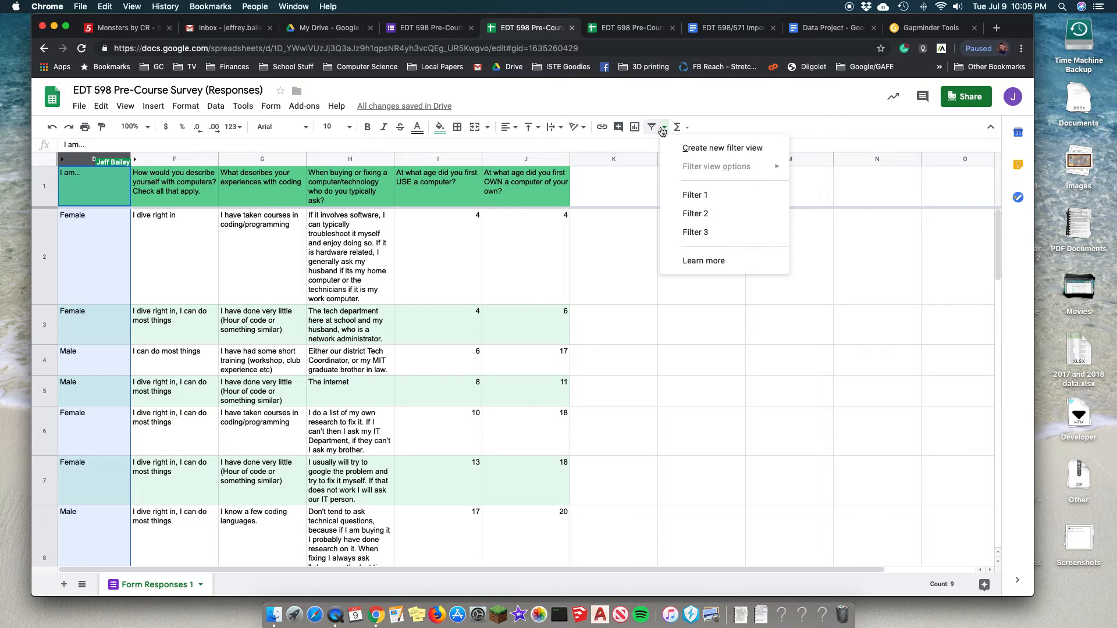
{"action": "left_click", "coordinate": [692, 152]}
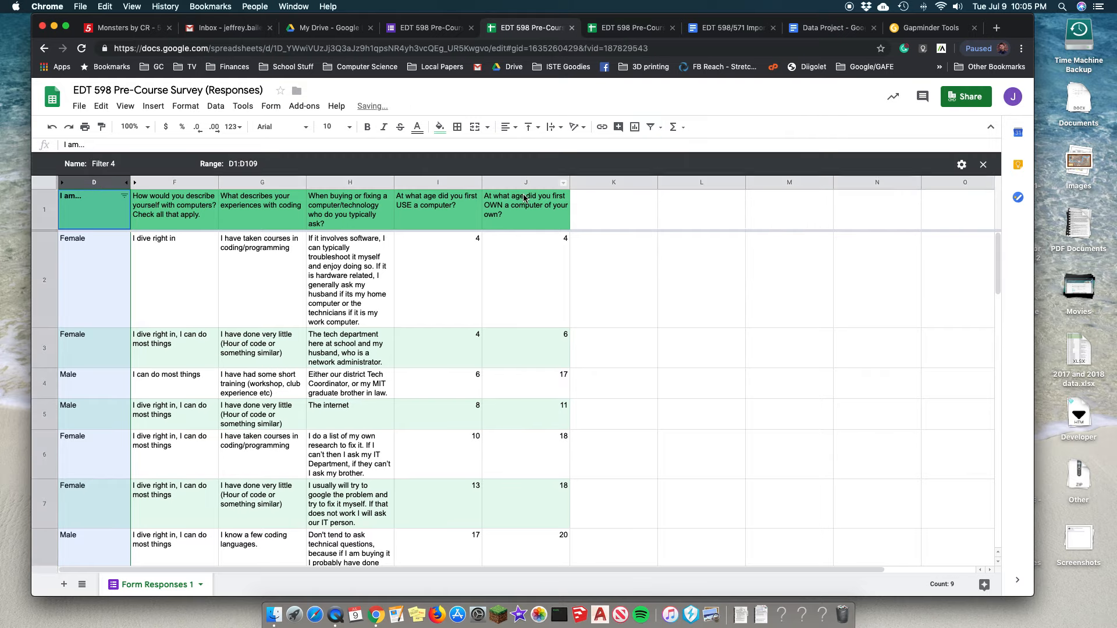
- Filter the "I am..." column to Male only by clearing the (Blanks) and Female values
{"action": "left_click", "coordinate": [126, 199]}
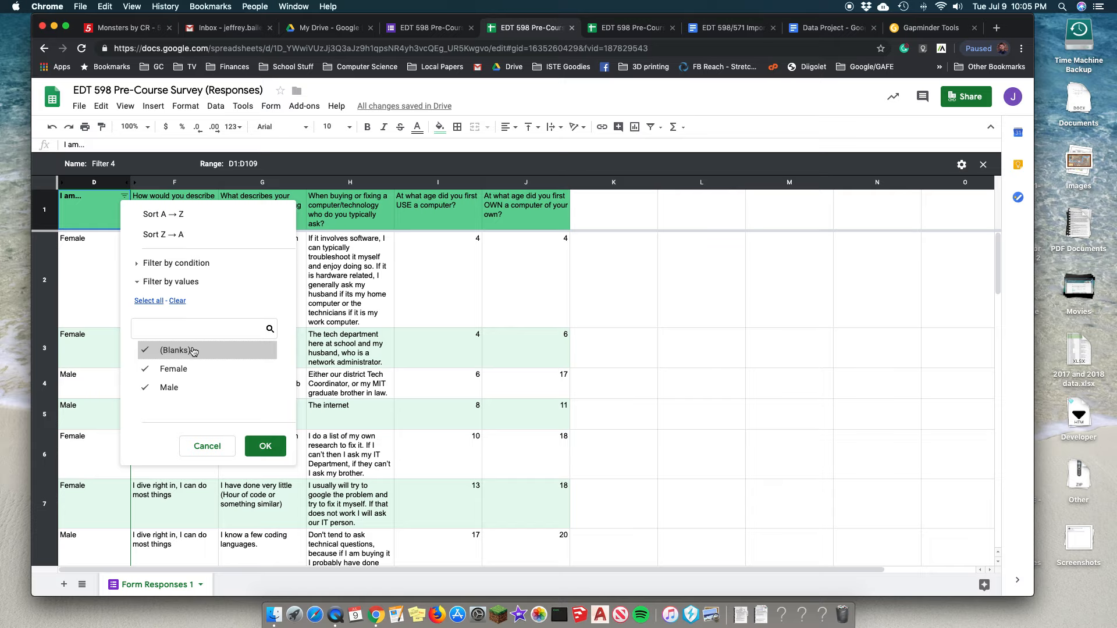
{"action": "left_click", "coordinate": [173, 369]}
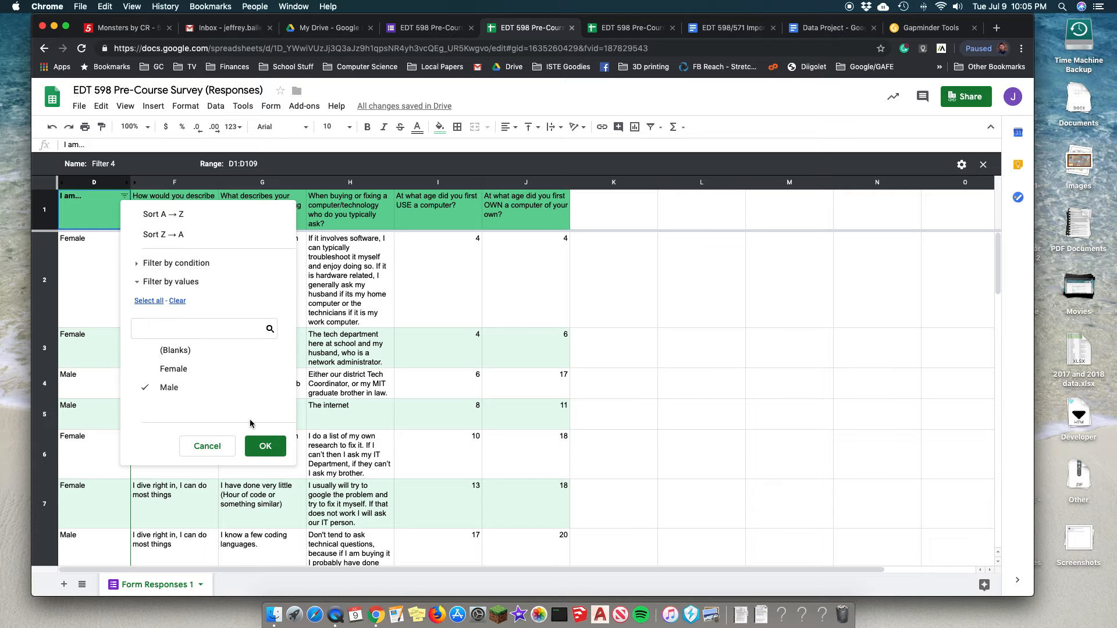
{"action": "left_click", "coordinate": [266, 446]}
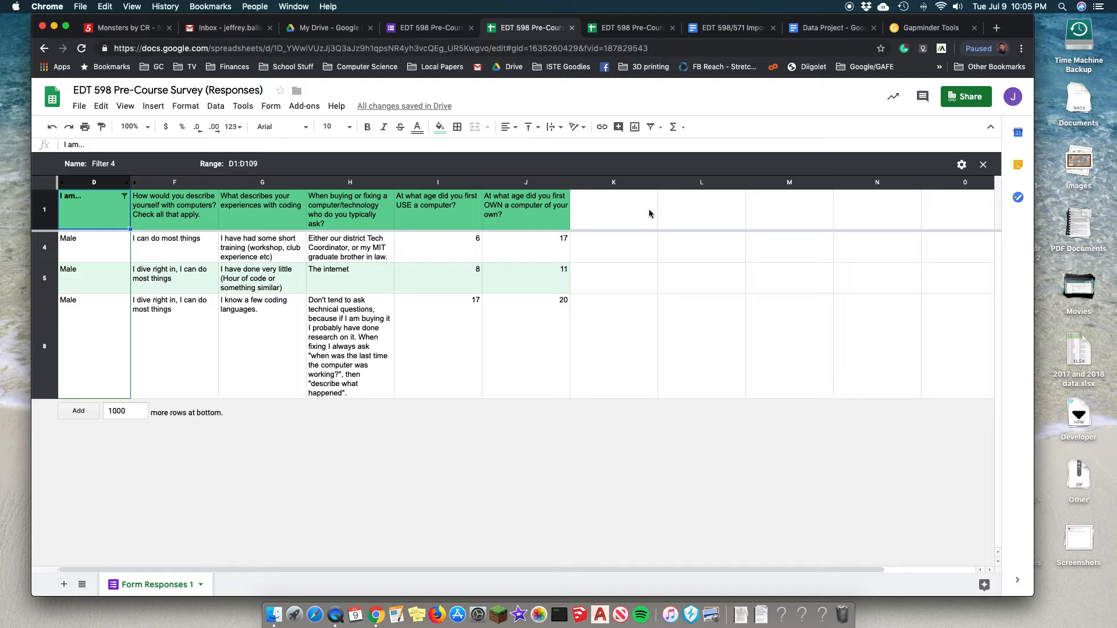
- Close the filter view and select the empty cell K2 beside the first response
{"action": "left_click", "coordinate": [983, 165]}
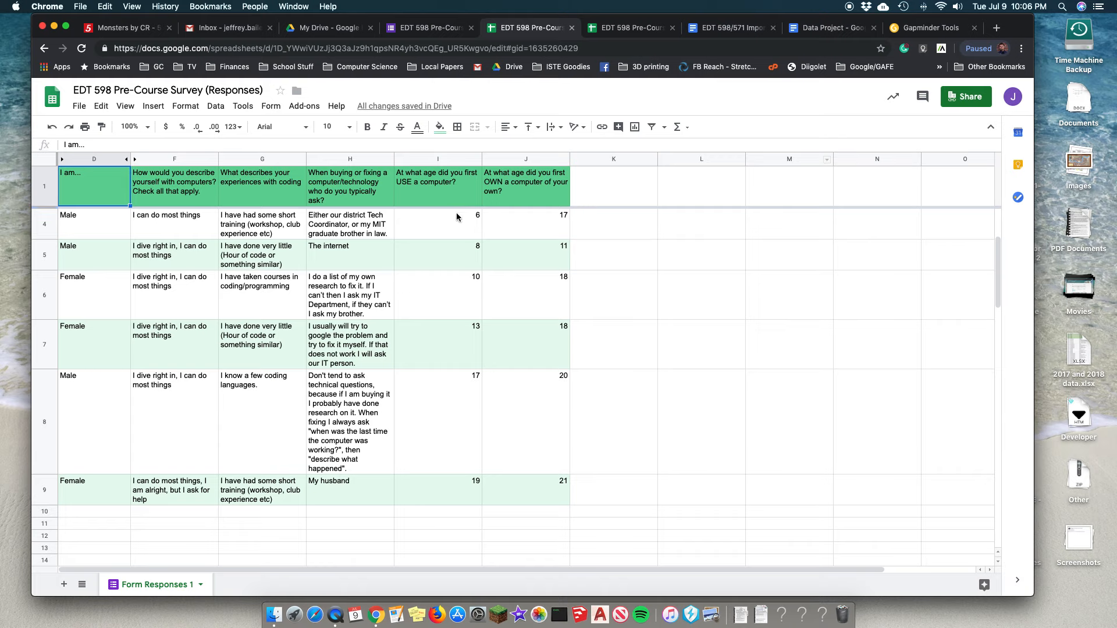
{"action": "scroll", "coordinate": [457, 217], "scroll_direction": "up", "scroll_amount": 2}
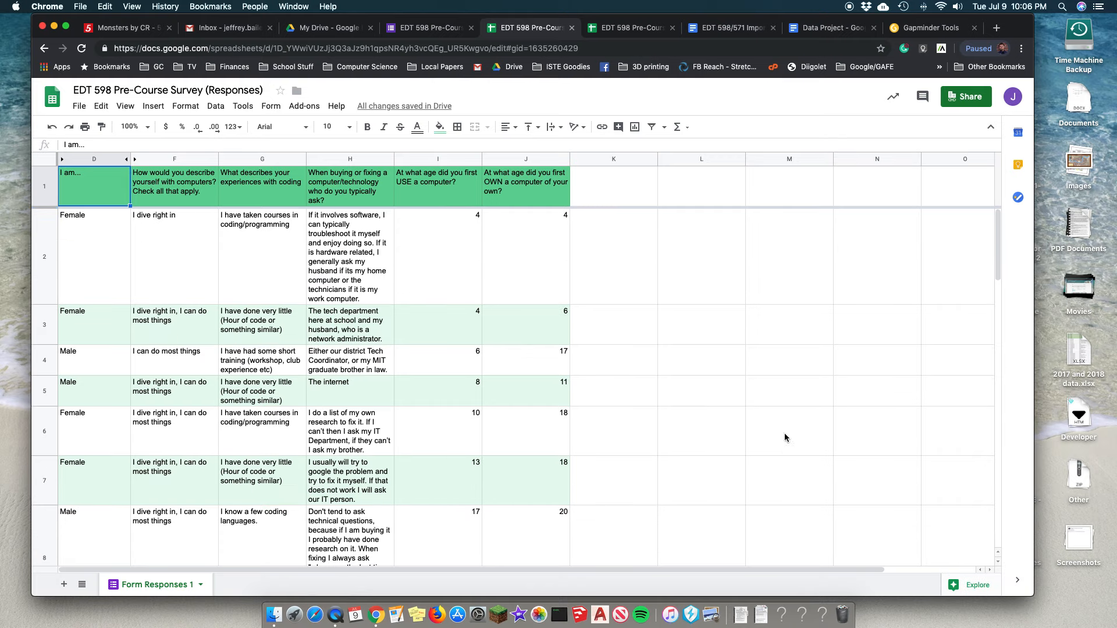
{"action": "left_click", "coordinate": [645, 246]}
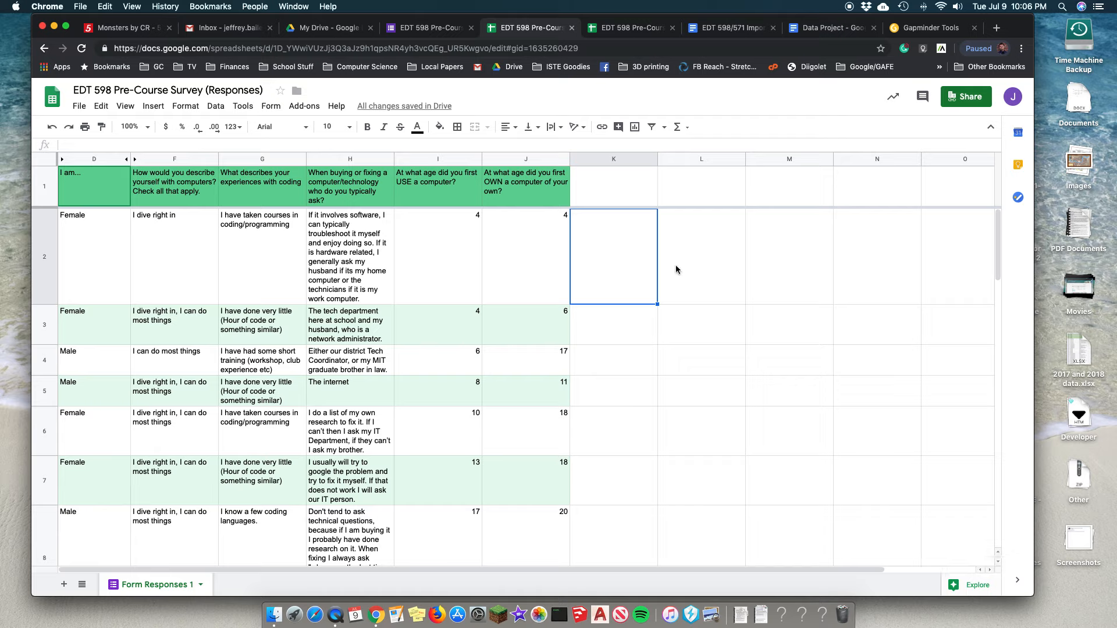
- Preview Explore's suggested pivot table averaging the age of first computer USE for each "I am..." value and insert it in a new sheet
{"action": "left_click", "coordinate": [964, 589]}
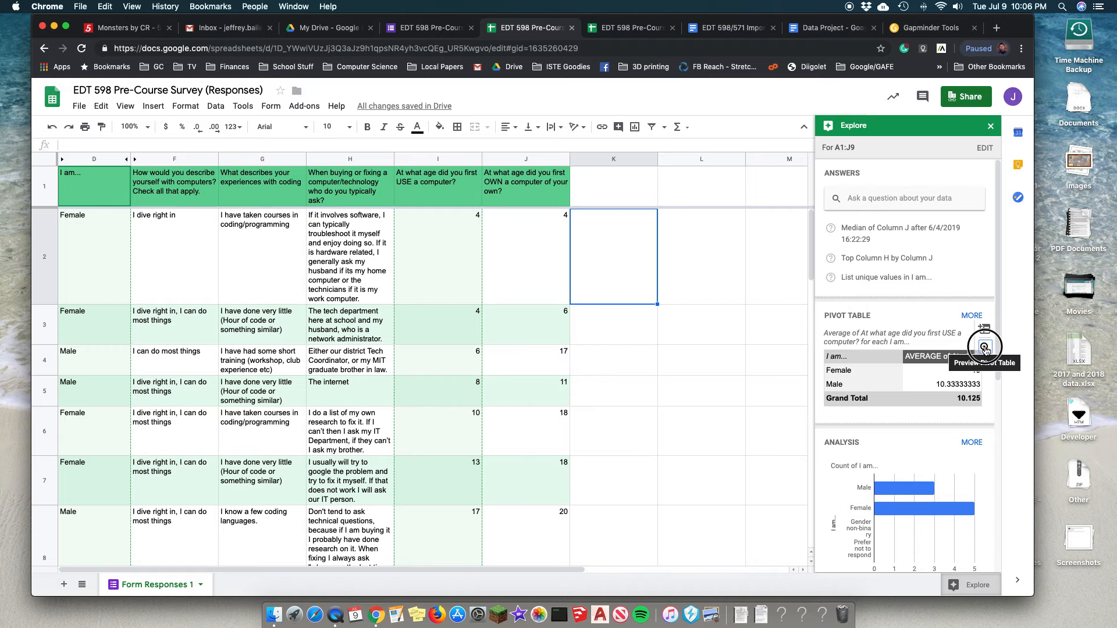
{"action": "left_click", "coordinate": [984, 348]}
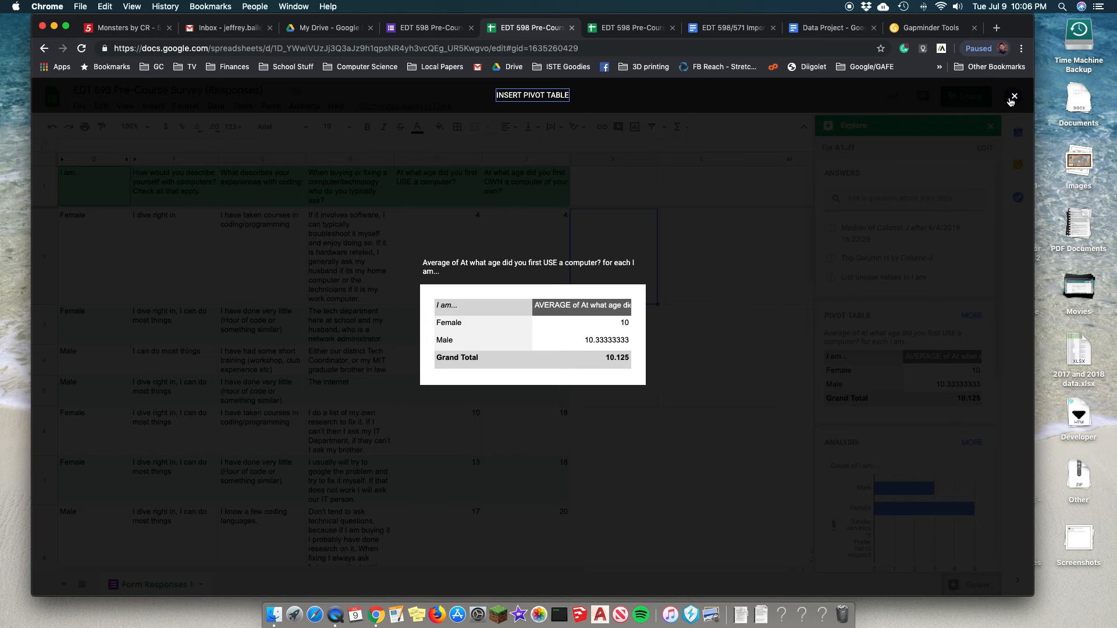
{"action": "left_click", "coordinate": [557, 101]}
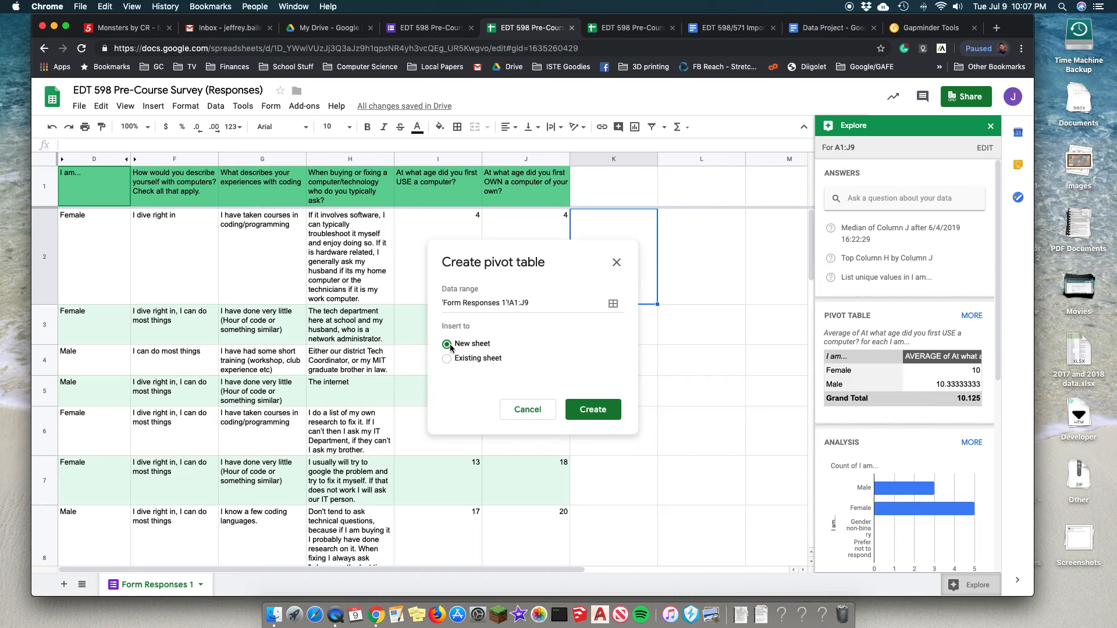
{"action": "left_click", "coordinate": [597, 409]}
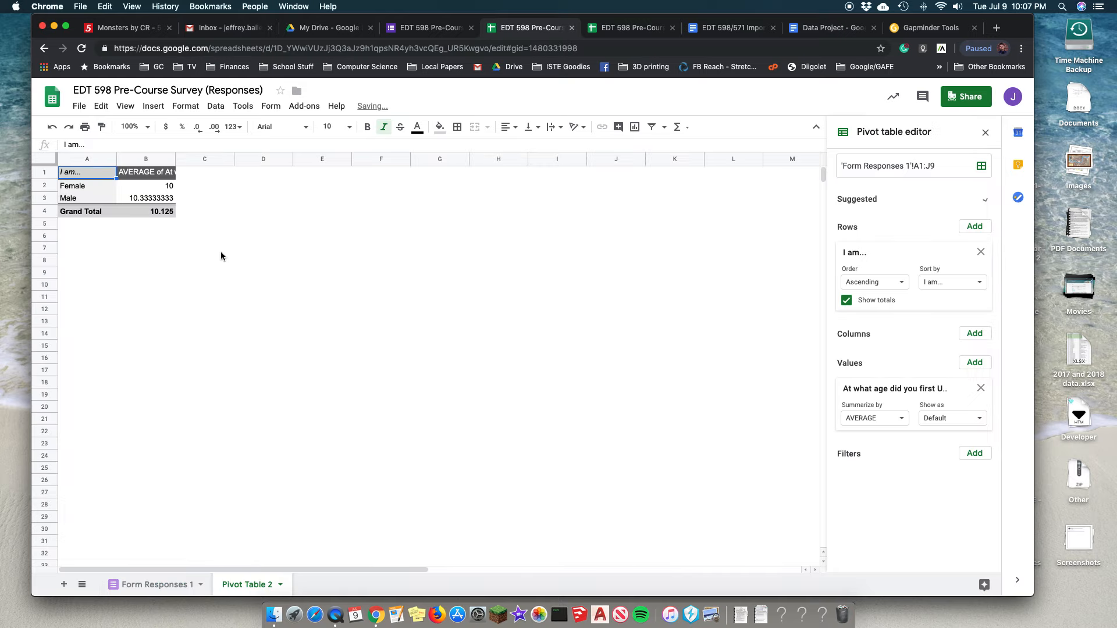
- Widen columns A and B of the pivot table sheet to fit the full average-age header
{"action": "left_click_drag", "start_coordinate": [175, 159], "coordinate": [259, 166]}
{"action": "left_click_drag", "start_coordinate": [116, 157], "coordinate": [176, 159]}
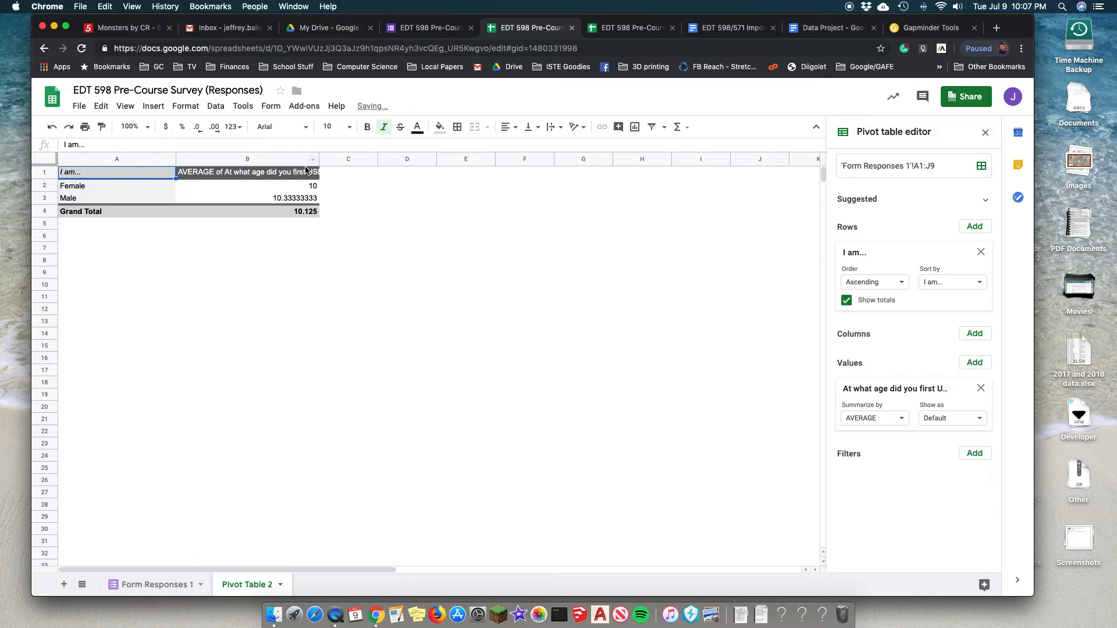
{"action": "left_click_drag", "start_coordinate": [320, 162], "coordinate": [399, 173]}
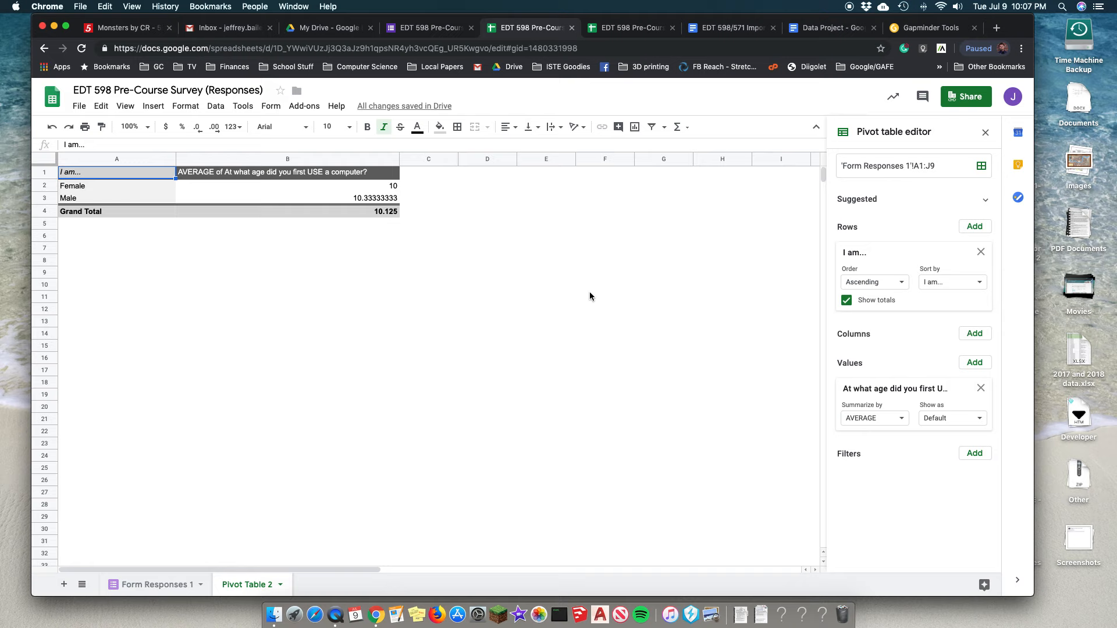
- Return to the Form Responses 1 sheet and examine Explore's suggested charts, enlarging the "How would you describe yourself with computers?" one
{"action": "left_click", "coordinate": [174, 584]}
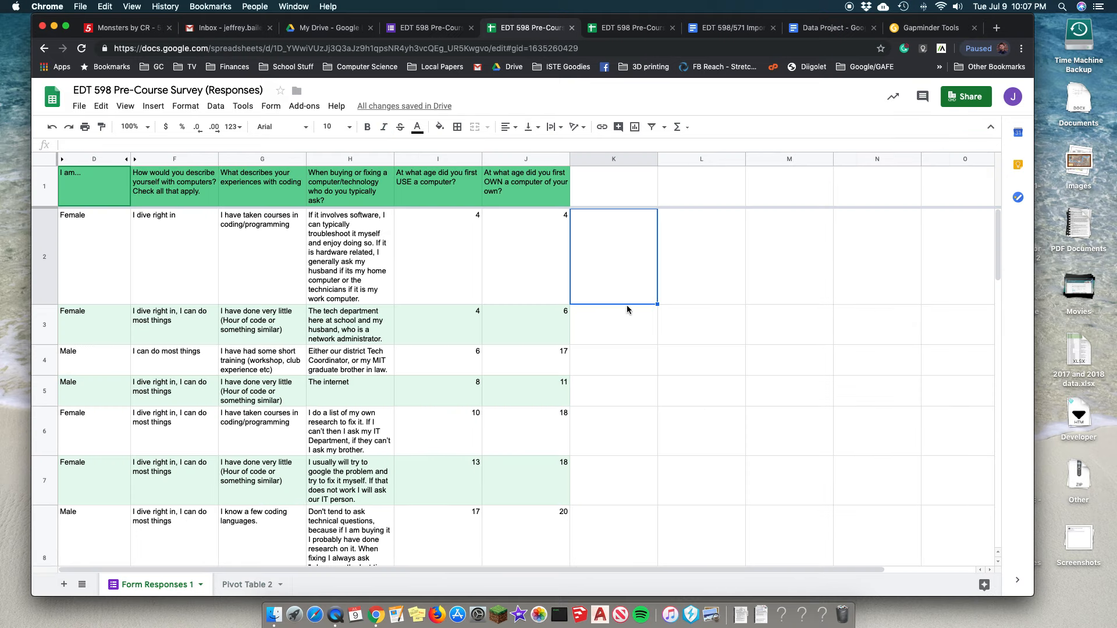
{"action": "left_click", "coordinate": [985, 585]}
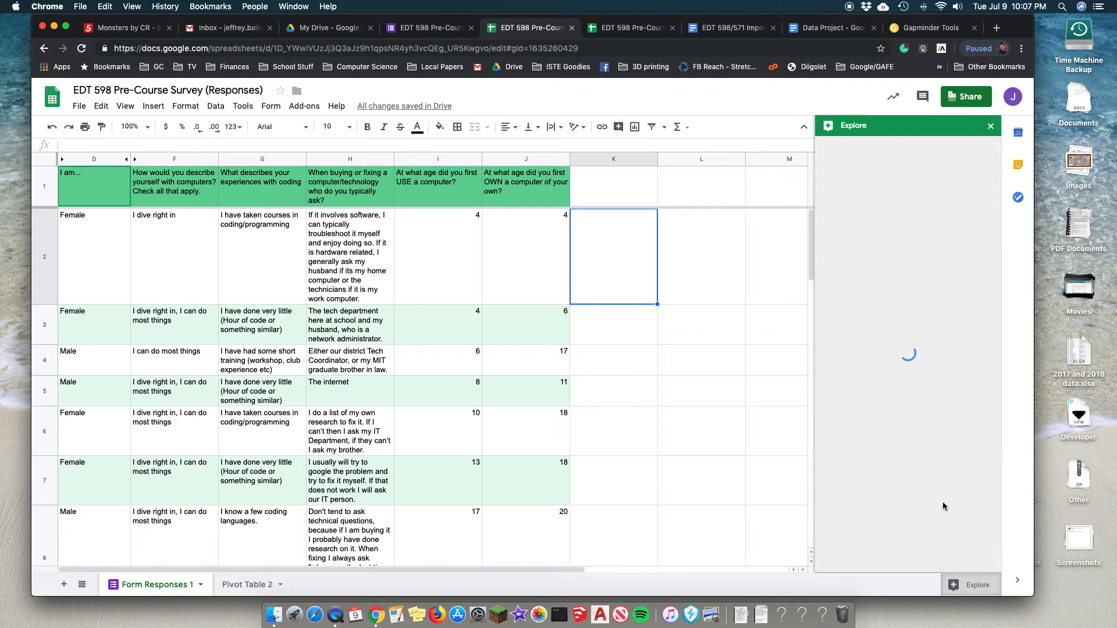
{"action": "scroll", "coordinate": [870, 387], "scroll_direction": "down", "scroll_amount": 5}
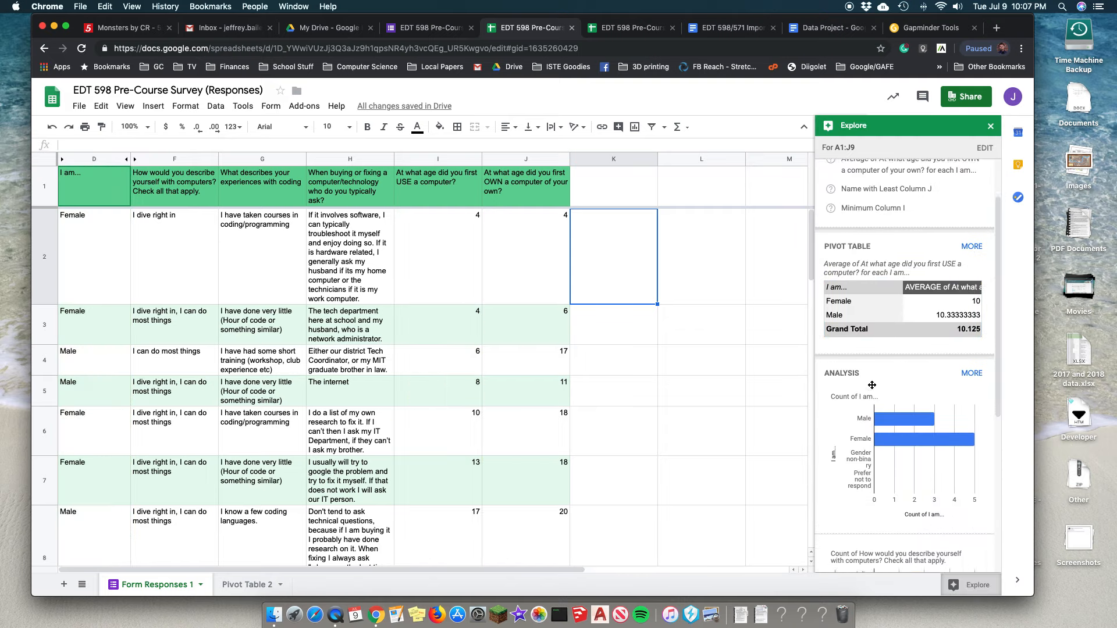
{"action": "scroll", "coordinate": [869, 385], "scroll_direction": "down", "scroll_amount": 5}
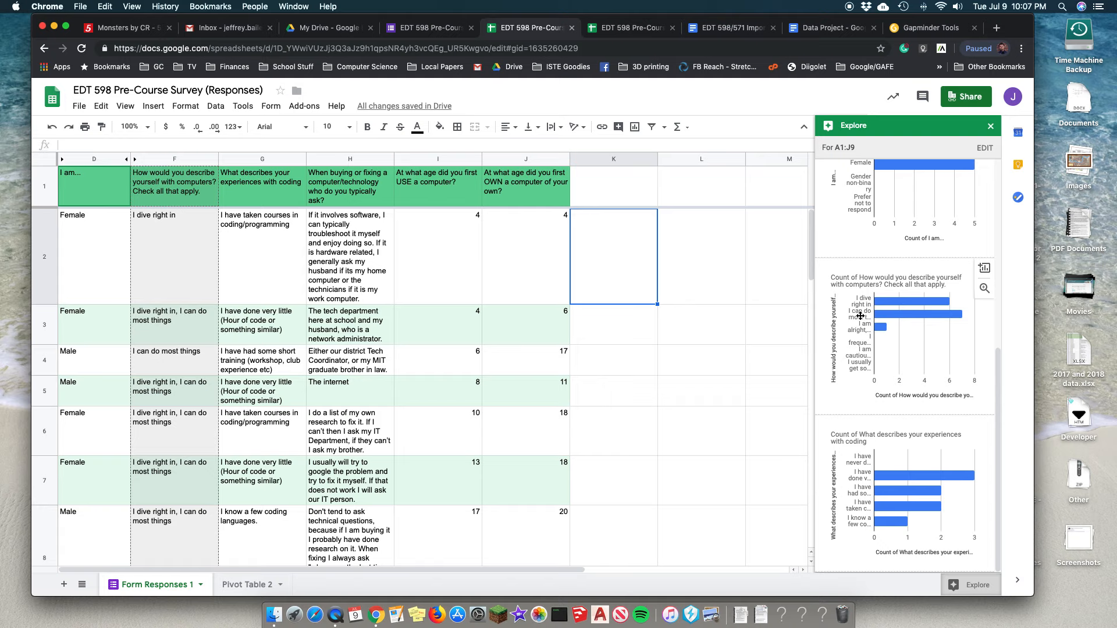
{"action": "scroll", "coordinate": [850, 325], "scroll_direction": "up", "scroll_amount": 1}
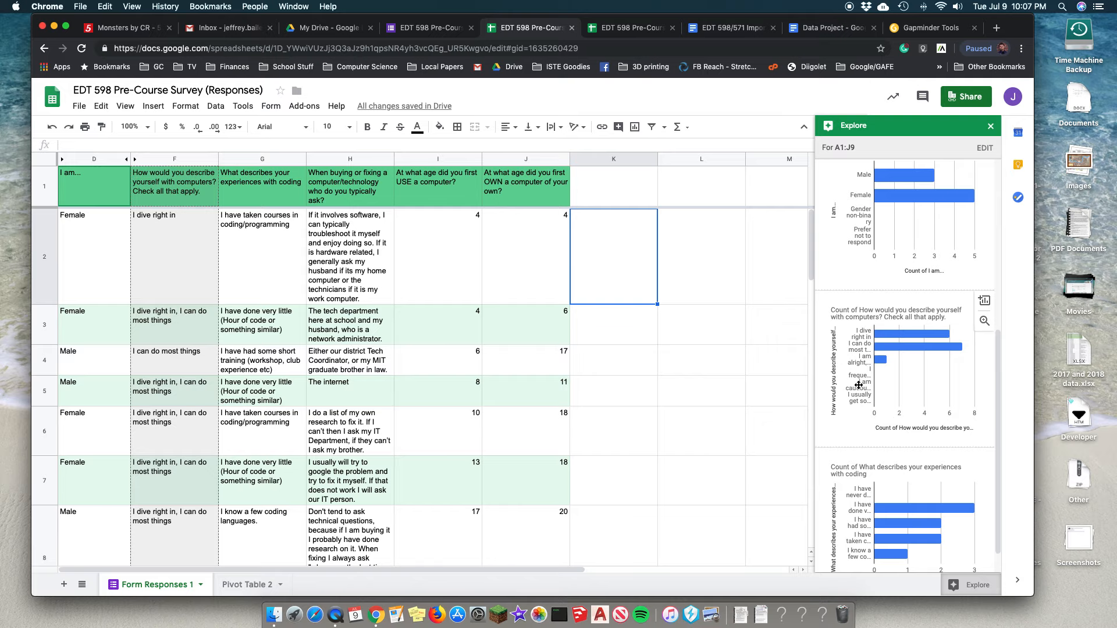
{"action": "left_click", "coordinate": [984, 320]}
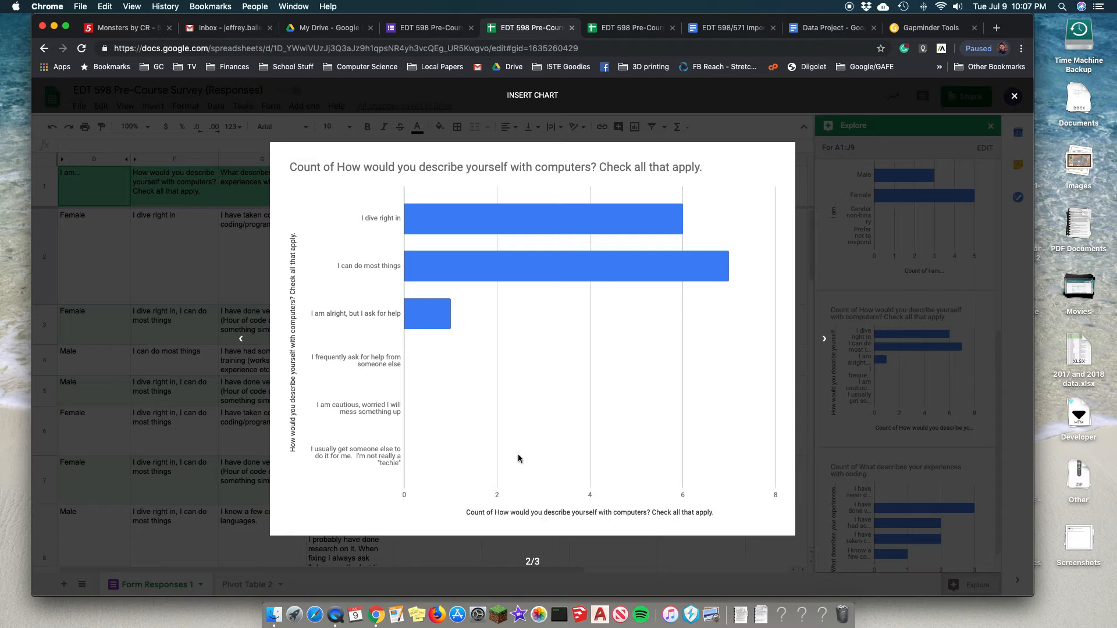
{"action": "mouse_move", "coordinate": [461, 277]}
{"action": "left_click", "coordinate": [1014, 96]}
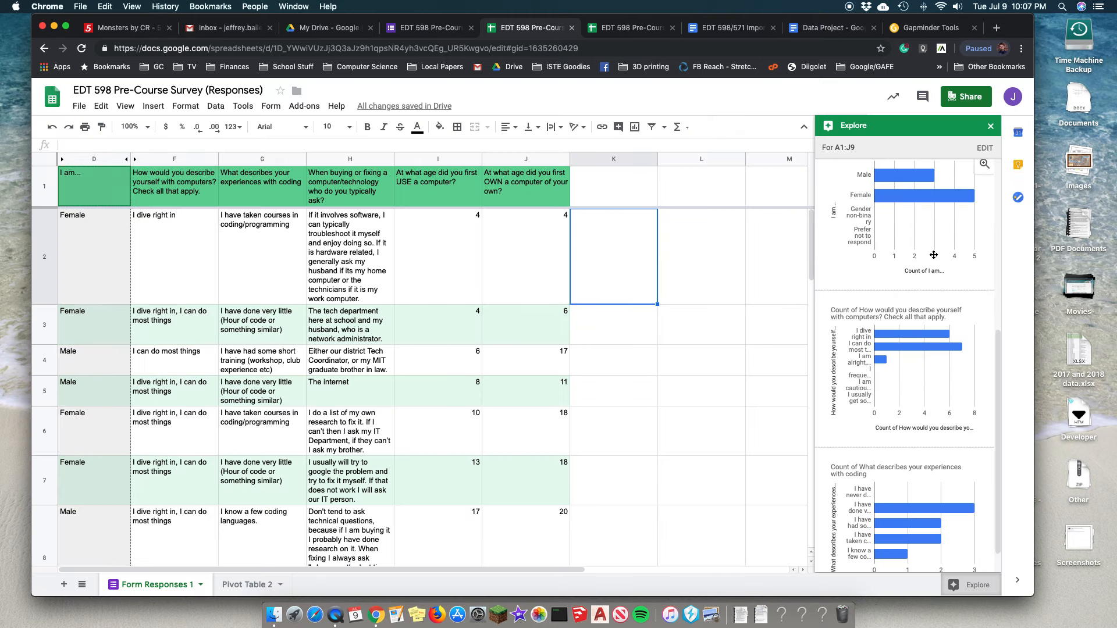
- Check Explore's data range and header settings without applying changes, and close Explore
{"action": "left_click", "coordinate": [985, 149]}
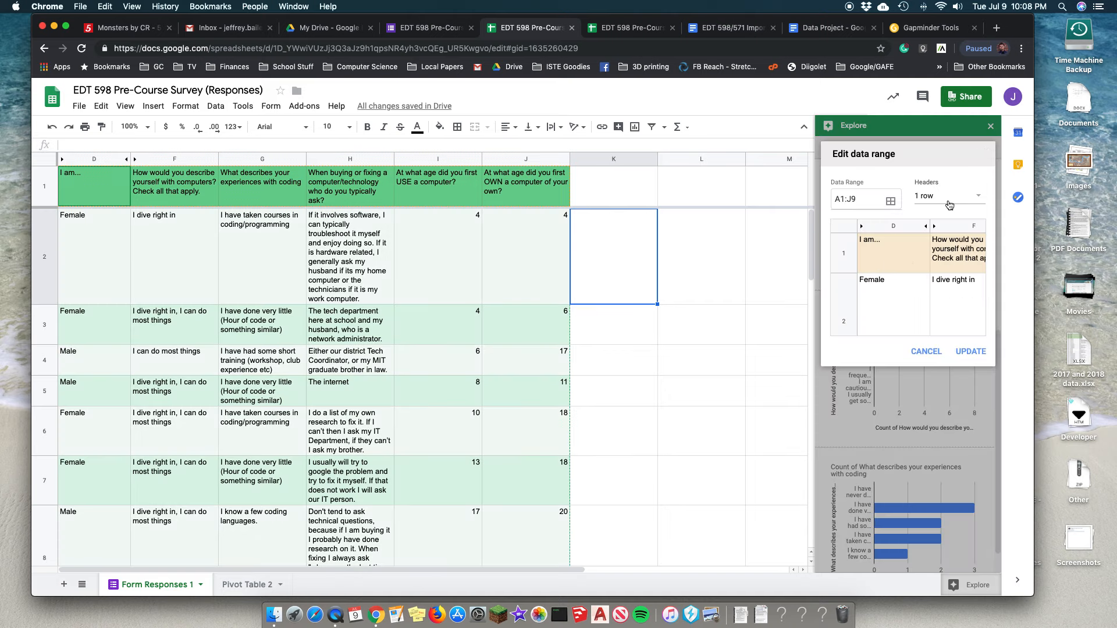
{"action": "left_click", "coordinate": [927, 352]}
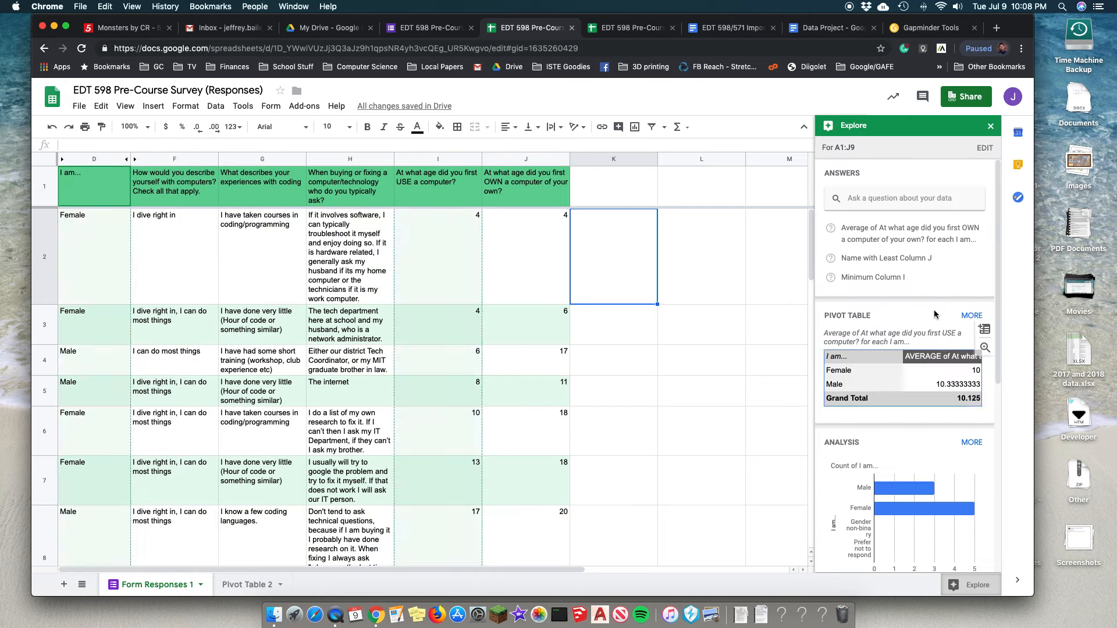
{"action": "left_click", "coordinate": [991, 127]}
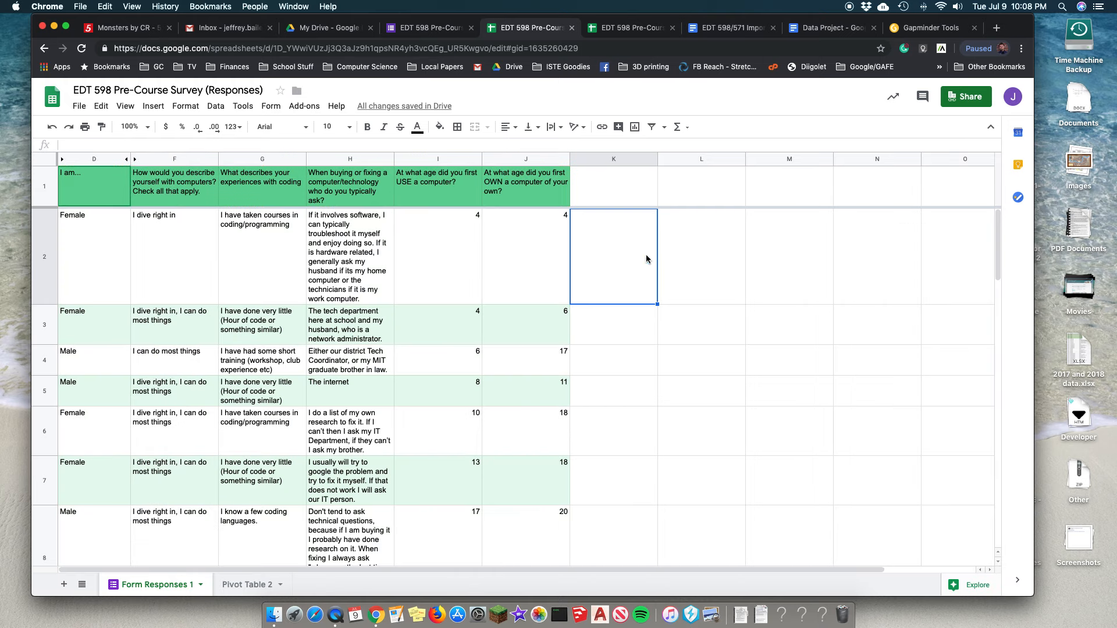